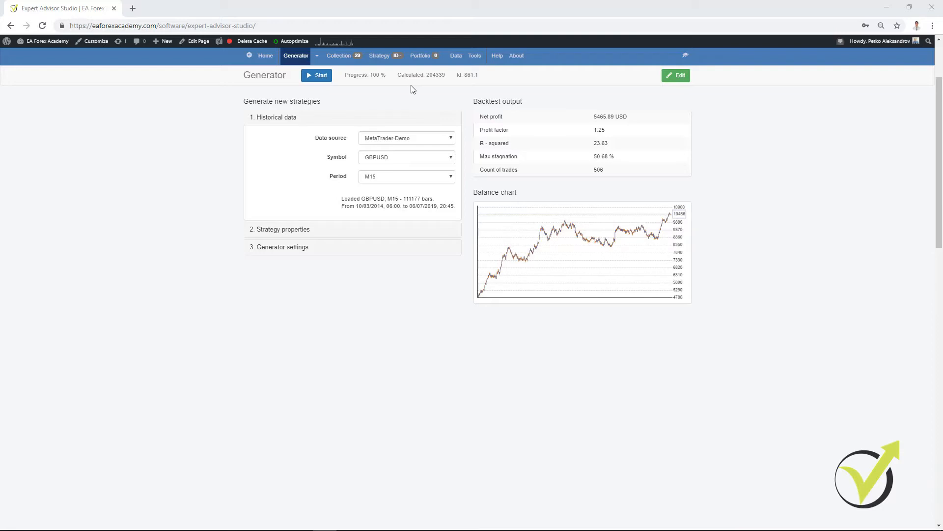
# - Open the strategy collection and look through the generated GBPUSD M15 strategies and their balance charts
pyautogui.click(345, 58)
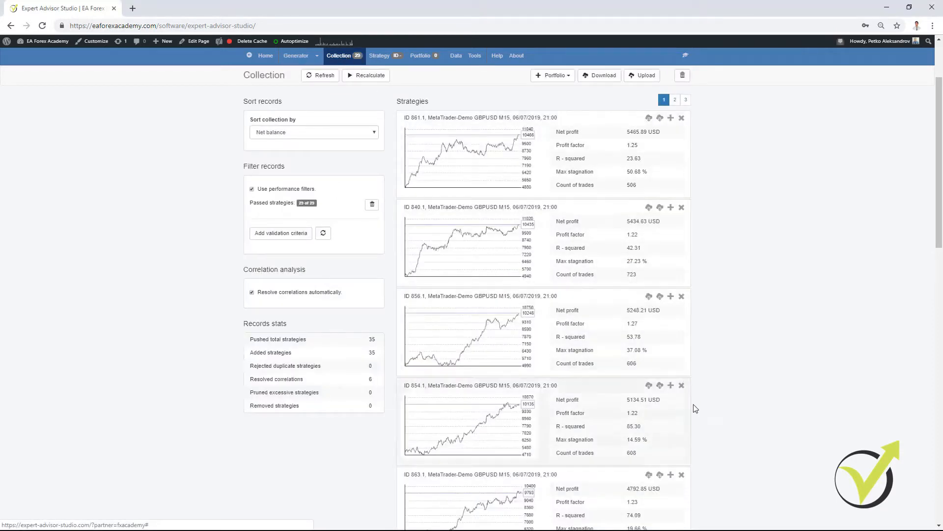
pyautogui.scroll(-7, 700, 430)
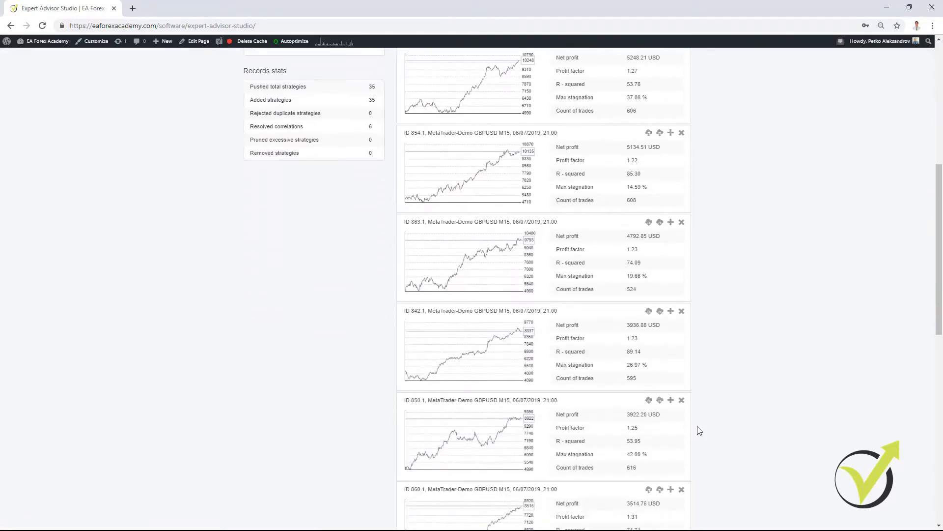
pyautogui.scroll(6, 699, 431)
pyautogui.scroll(1, 700, 431)
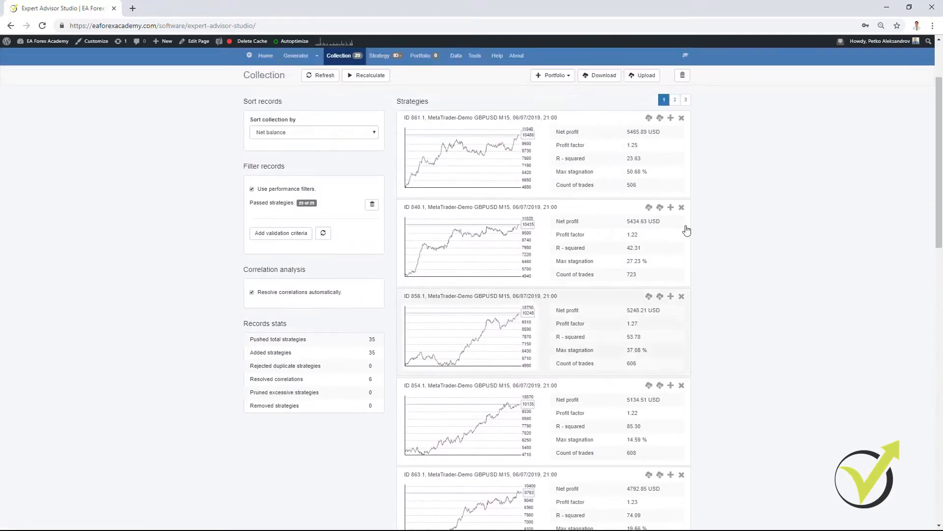
pyautogui.scroll(-14, 657, 257)
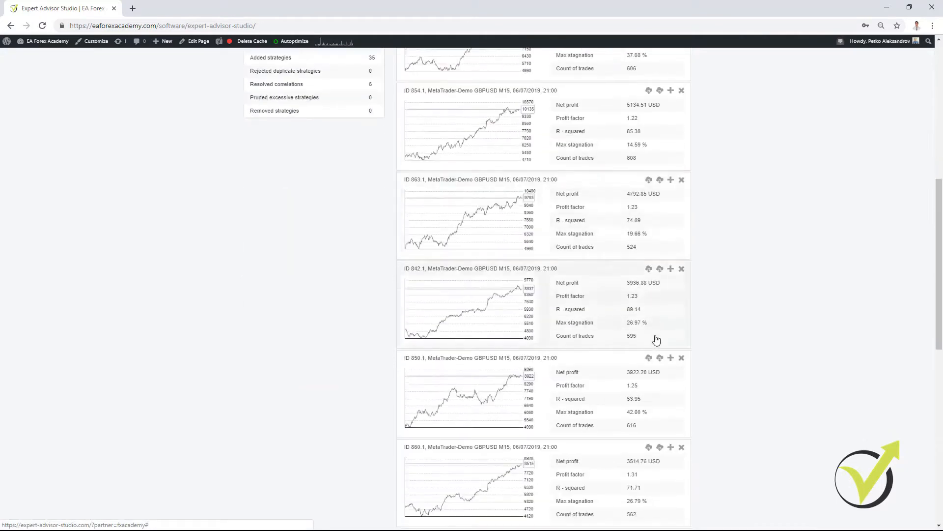
pyautogui.scroll(14, 656, 348)
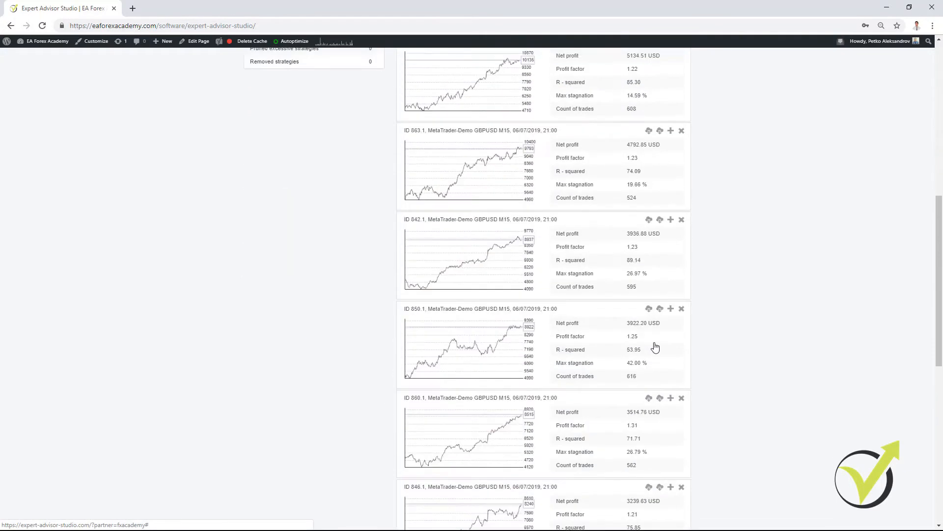
pyautogui.scroll(-1, 656, 348)
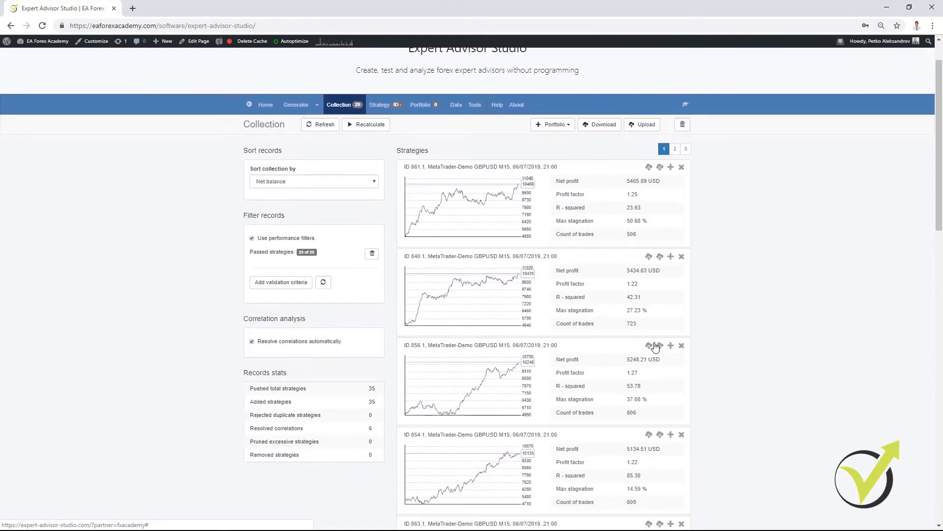
pyautogui.scroll(-1, 655, 345)
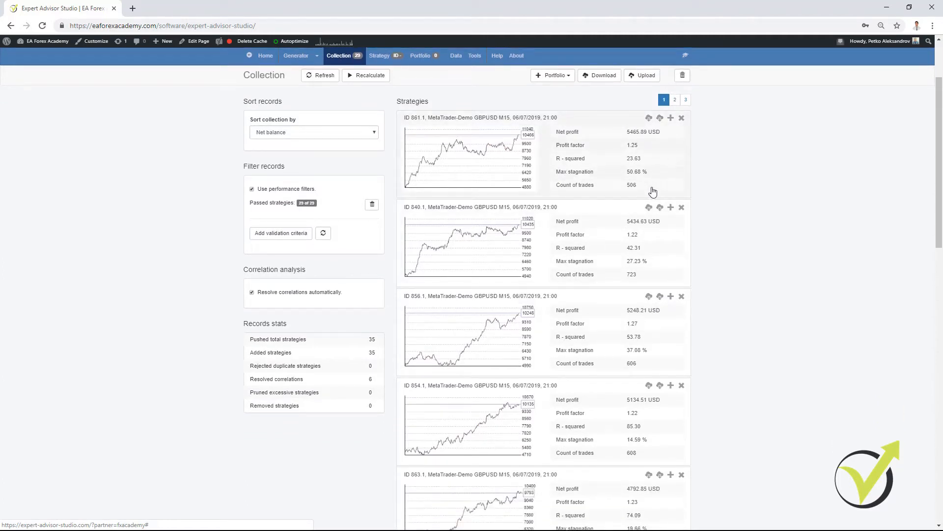
# - Open the first strategy of the collection to view its trading rules and its report
pyautogui.click(483, 172)
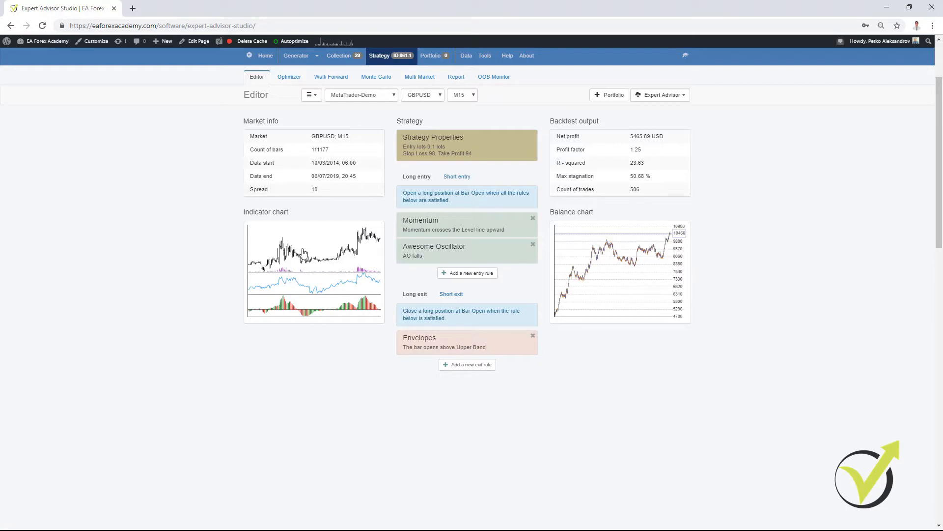
pyautogui.click(455, 77)
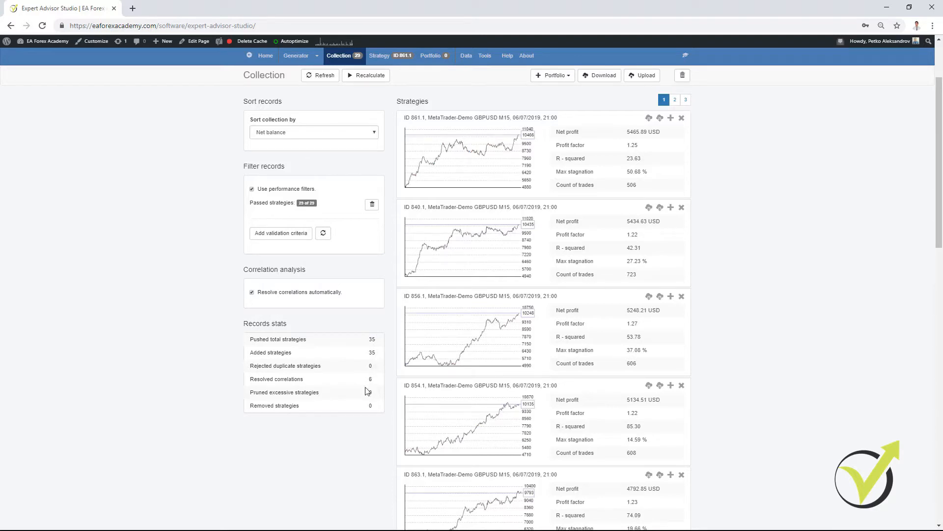
# - Check the common acceptance criteria and the correlation analysis settings, and return to the strategy collection
pyautogui.click(485, 57)
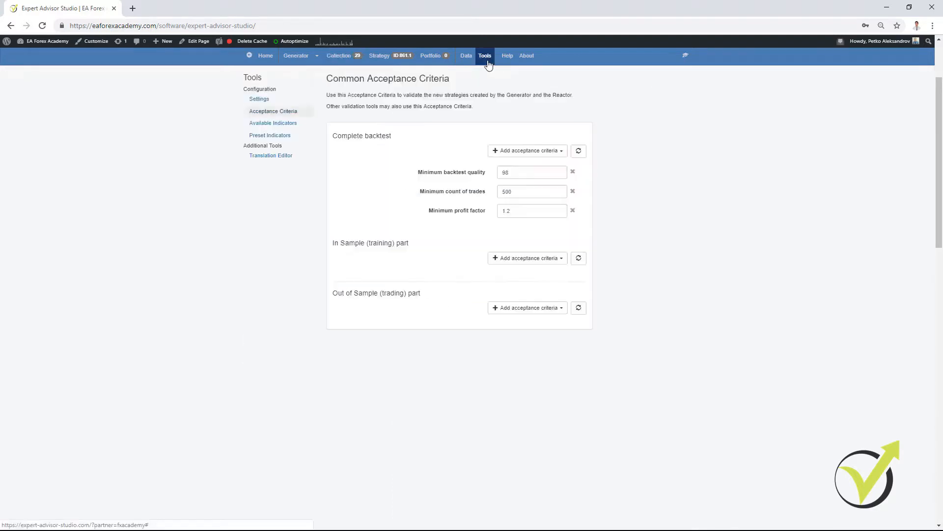
pyautogui.click(255, 102)
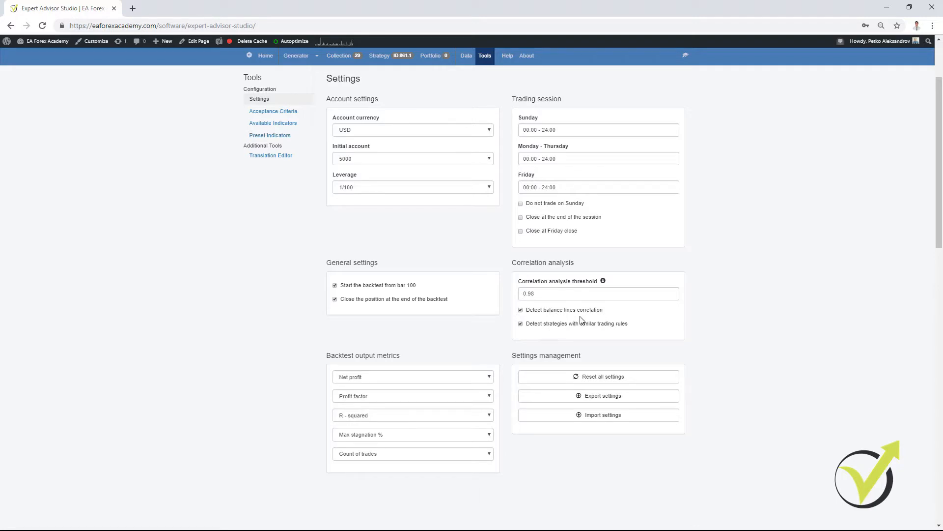
pyautogui.click(348, 57)
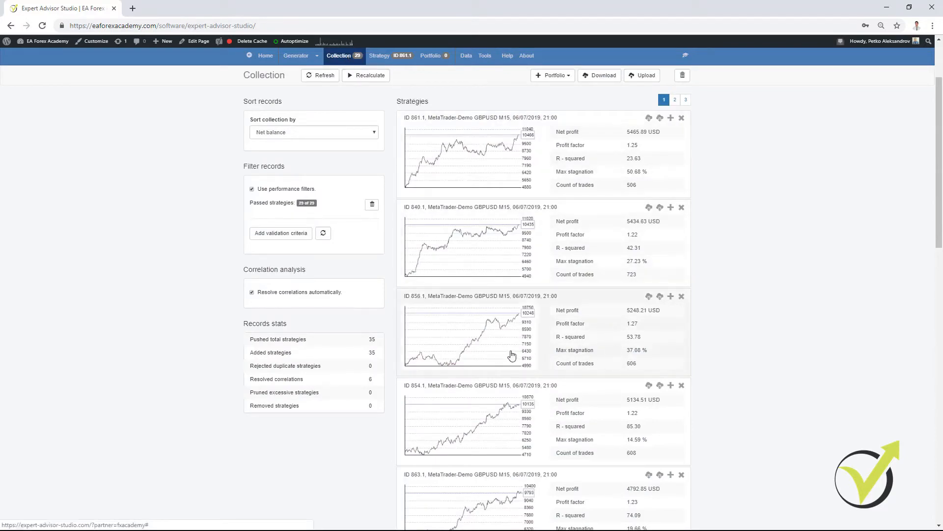
# - Add a Maximum stagnation % validation criterion to the collection's performance filters
pyautogui.scroll(-1, 539, 372)
pyautogui.scroll(-9, 538, 372)
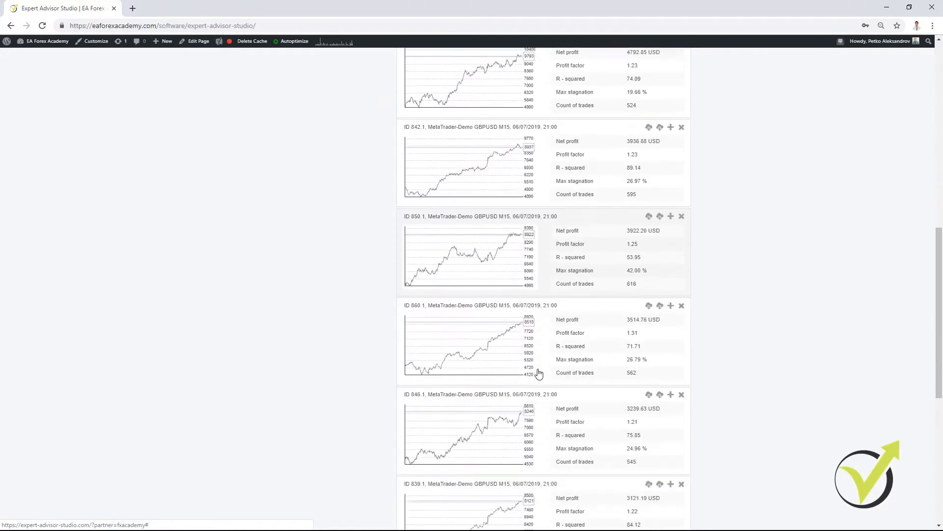
pyautogui.scroll(7, 501, 421)
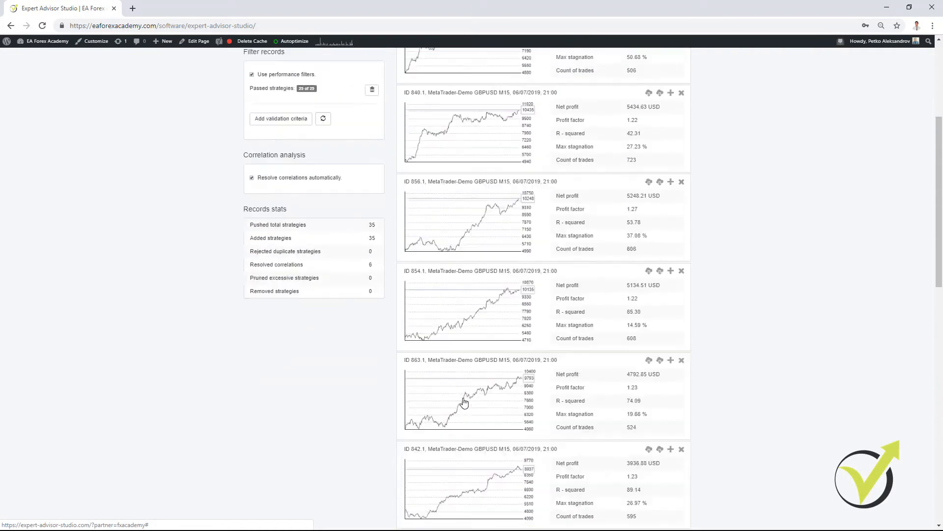
pyautogui.scroll(2, 491, 326)
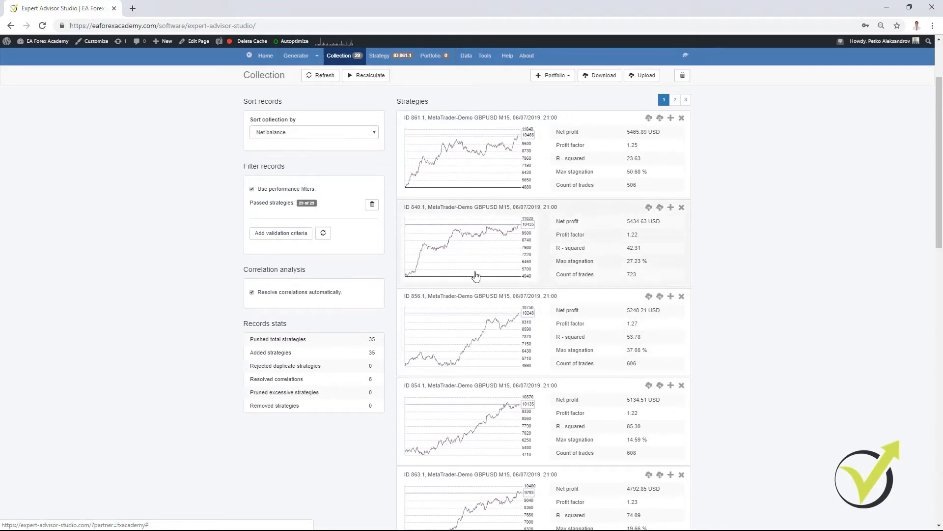
pyautogui.click(280, 233)
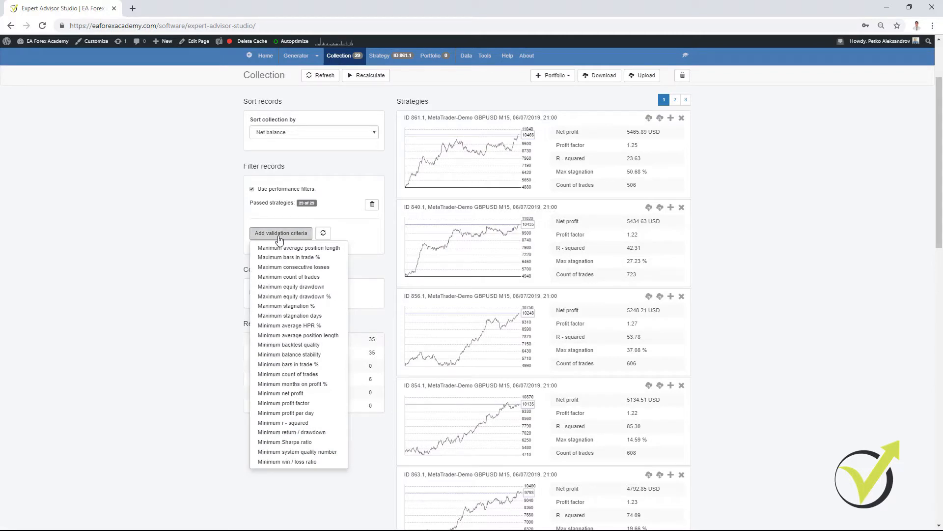
pyautogui.click(302, 306)
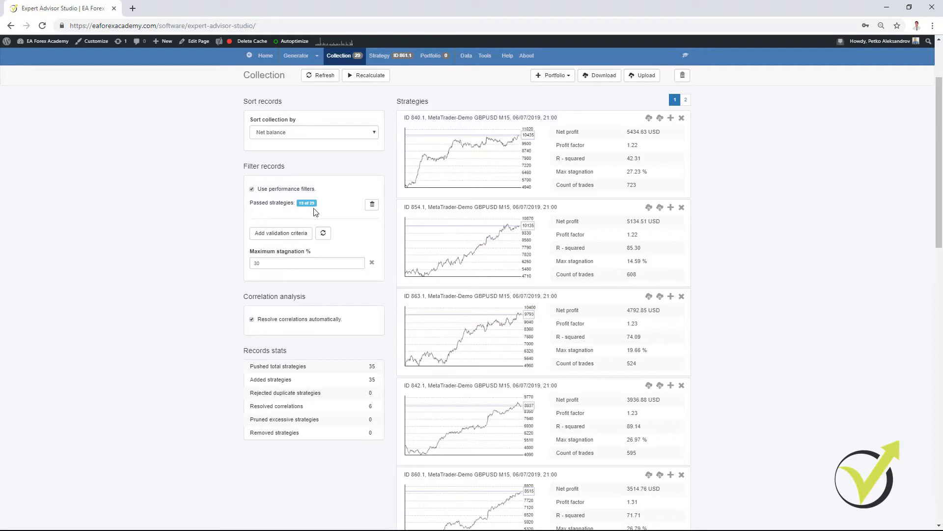
# - Try maximum stagnation limits of 25 % and 20 % in the collection filter
pyautogui.doubleClick(285, 264)
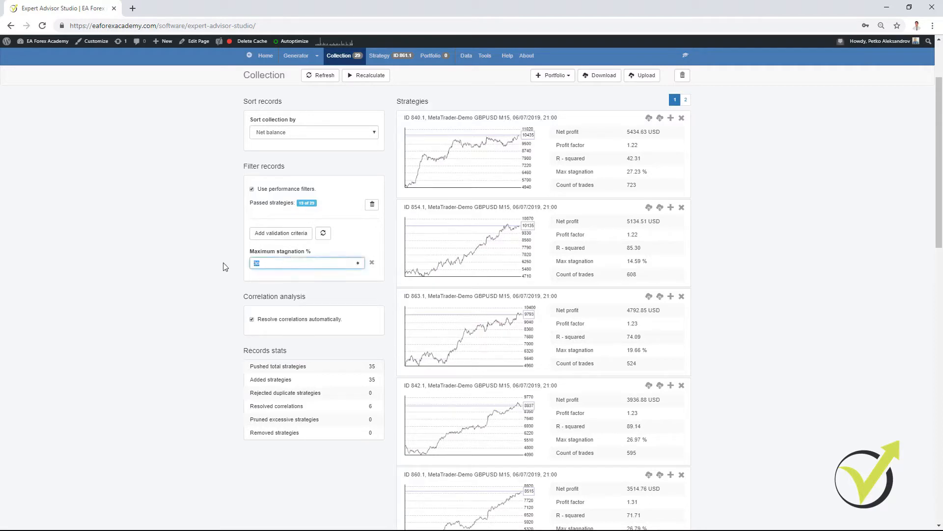
pyautogui.click(145, 307)
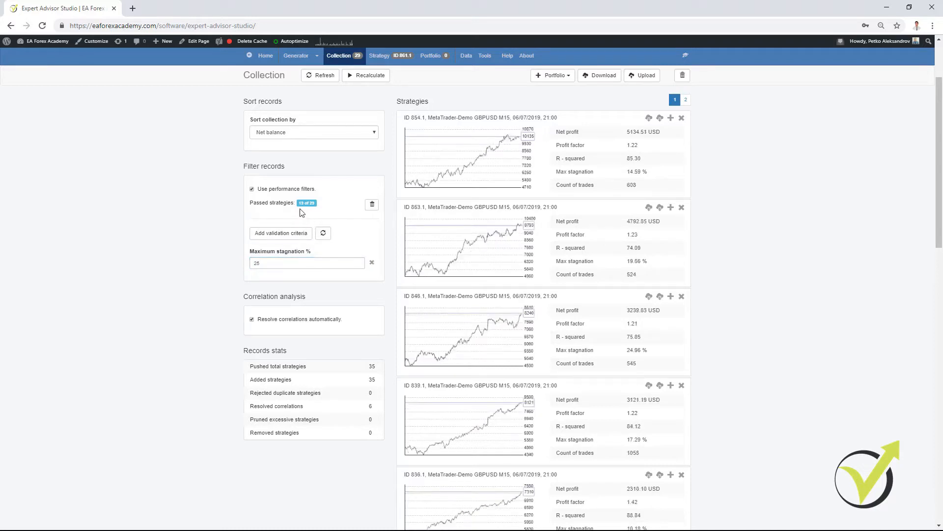
pyautogui.doubleClick(274, 262)
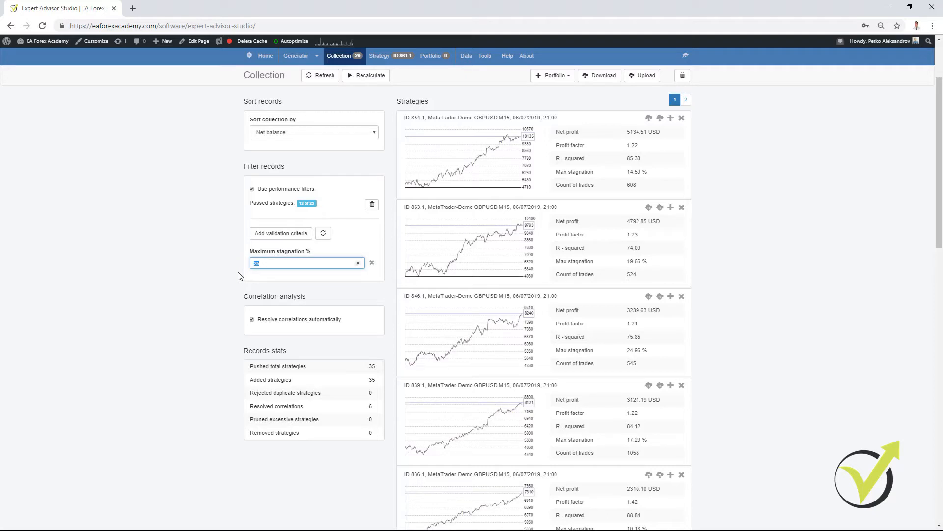
pyautogui.write('20')
pyautogui.click(239, 275)
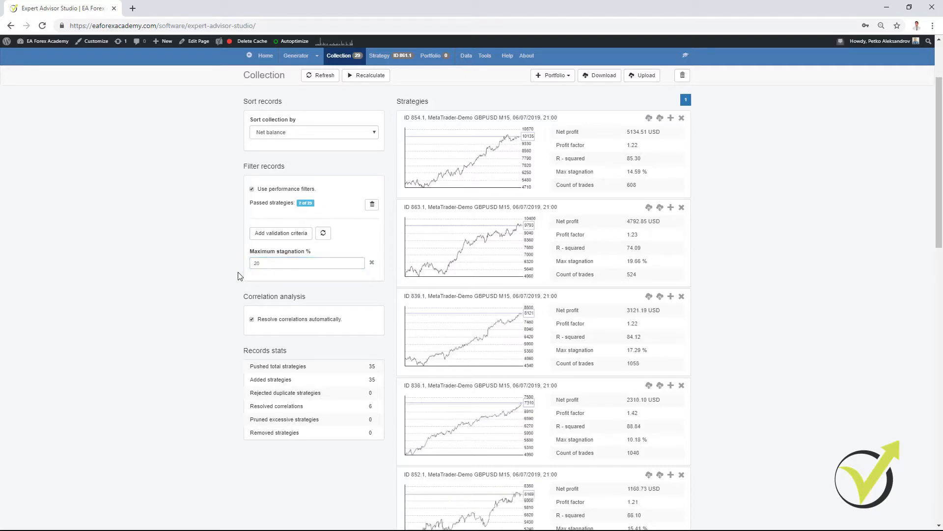
# - Set the collection's maximum stagnation filter to 23 %
pyautogui.doubleClick(274, 263)
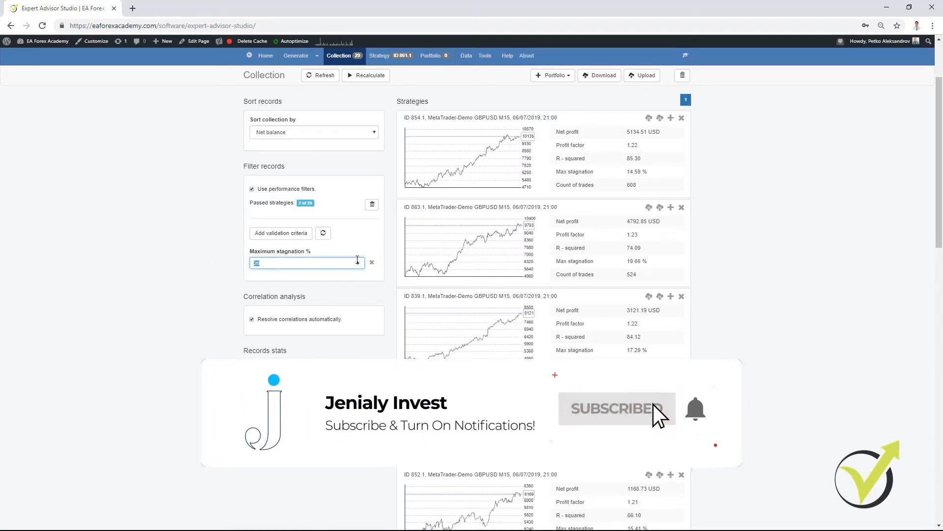
pyautogui.click(358, 261)
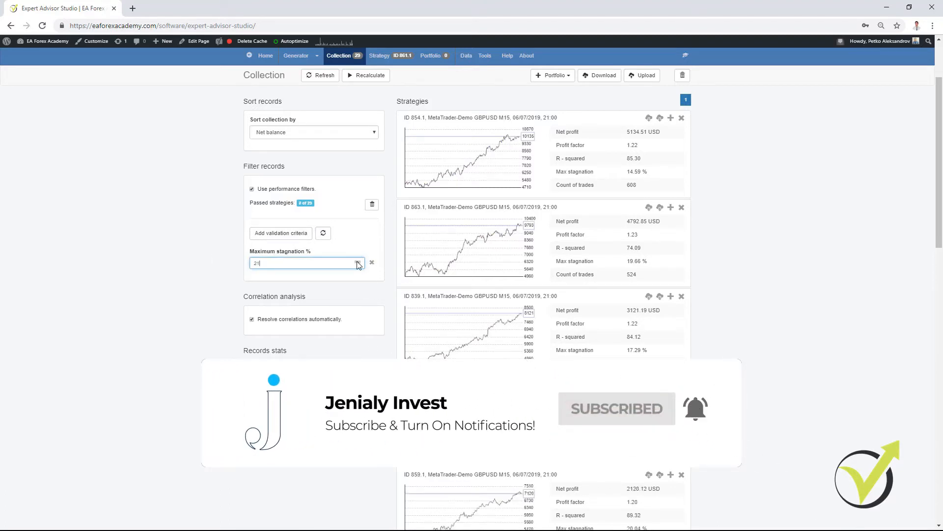
pyautogui.click(358, 261)
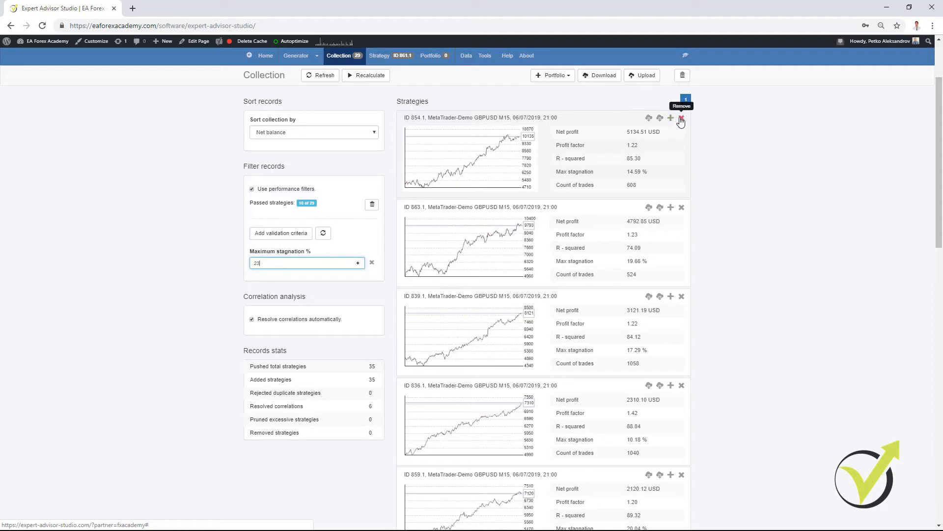
# - Download the MT4 Expert Advisor of each GBPUSD strategy that passes the stagnation filter
pyautogui.click(649, 118)
pyautogui.click(649, 208)
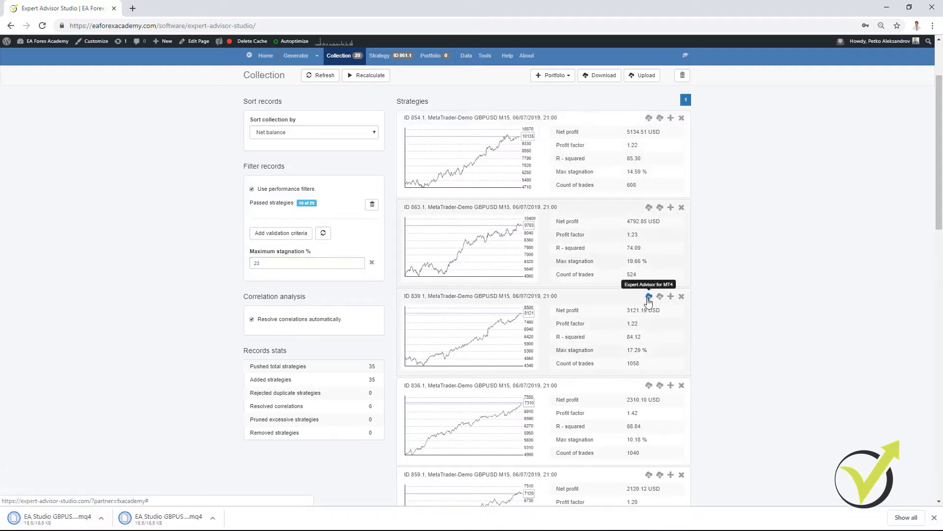
pyautogui.click(649, 297)
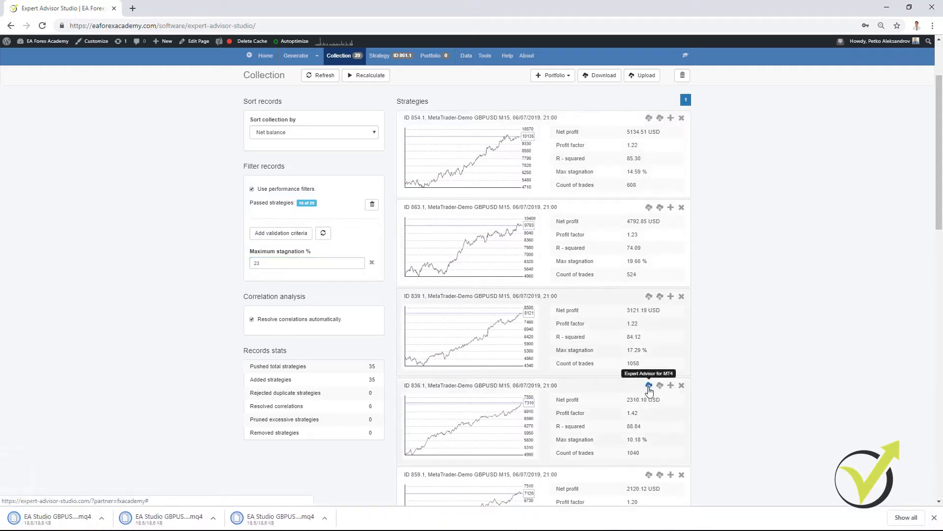
pyautogui.click(649, 475)
pyautogui.scroll(-7, 651, 480)
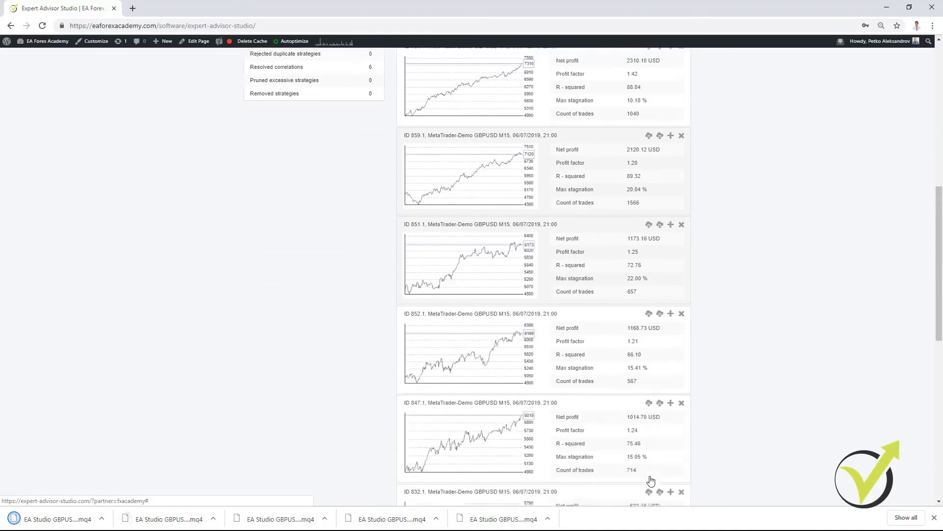
pyautogui.scroll(-1, 651, 480)
pyautogui.click(648, 172)
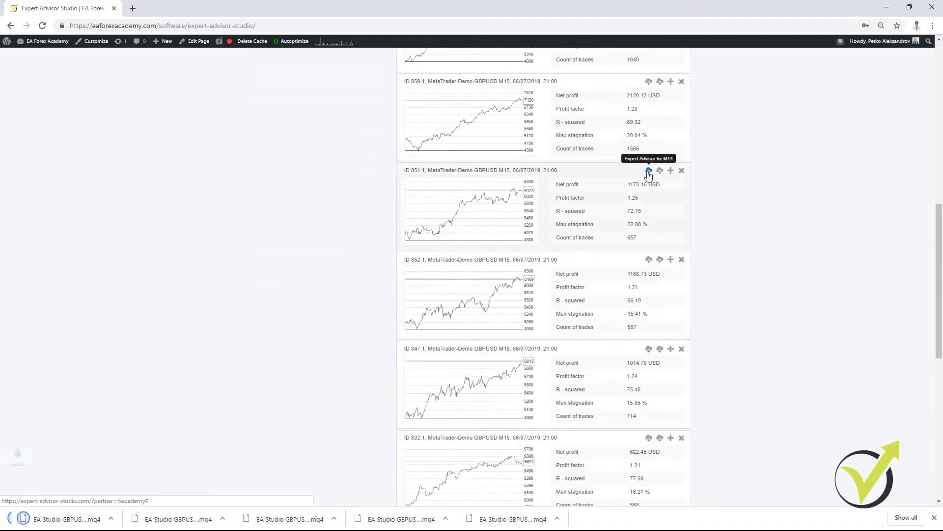
pyautogui.click(649, 260)
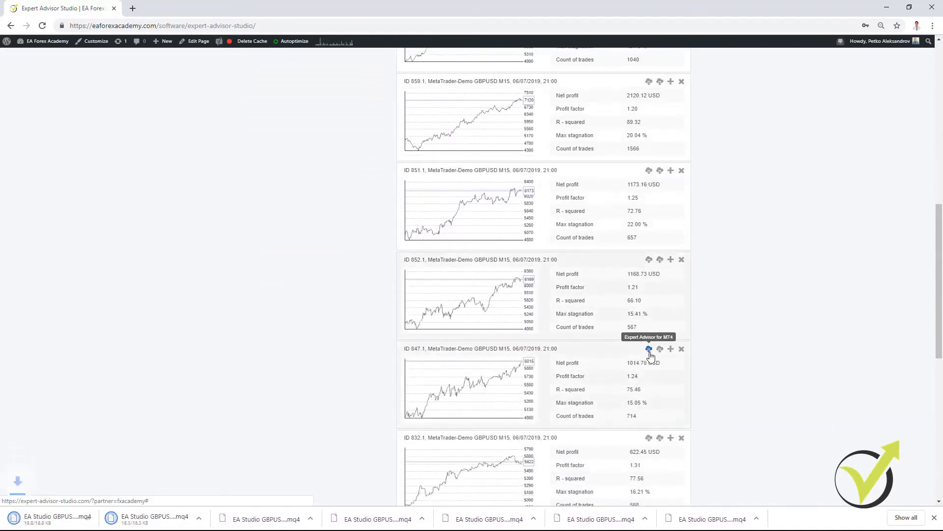
pyautogui.click(649, 350)
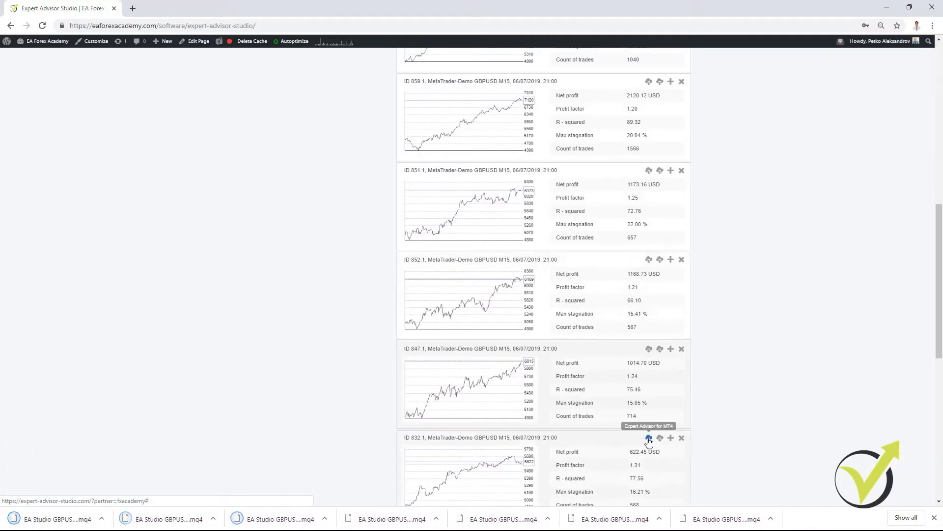
pyautogui.click(649, 439)
pyautogui.scroll(-3, 652, 448)
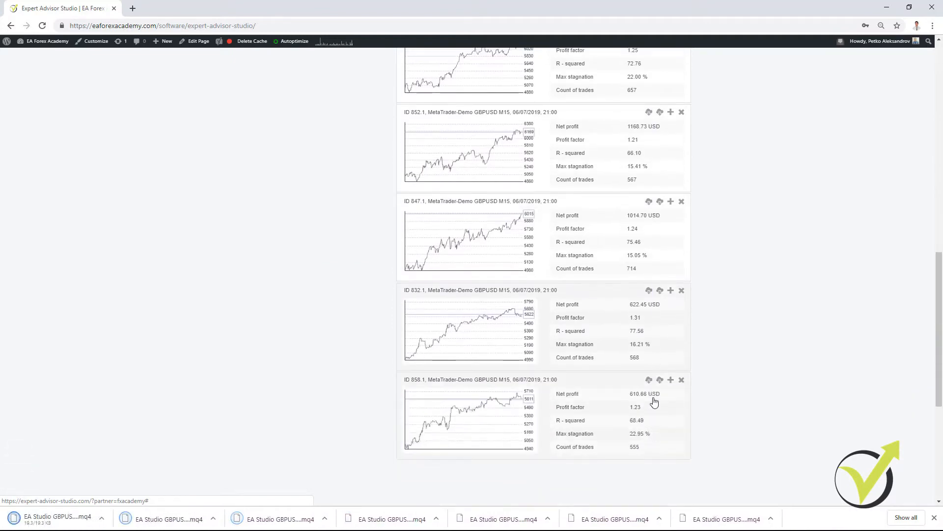
pyautogui.click(649, 381)
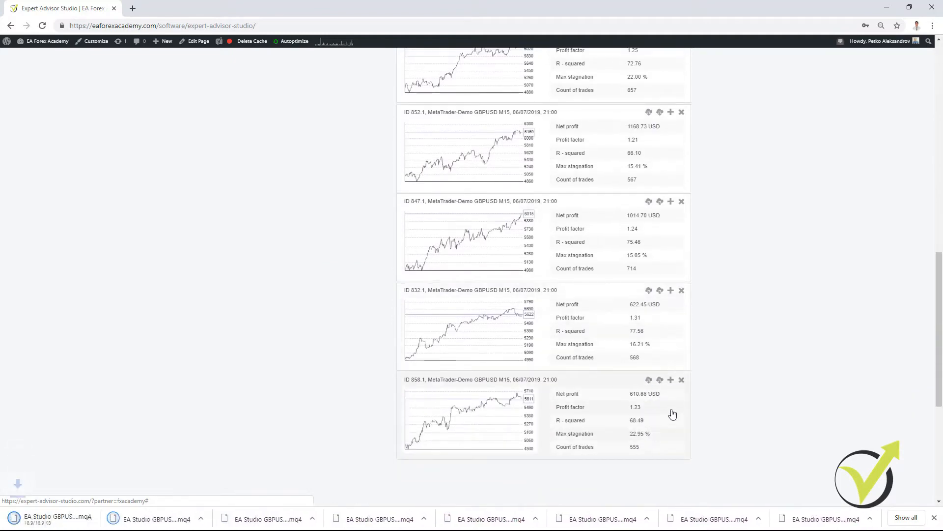
# - Bring the second browser window with the EURUSD M15 strategy collection in front of the GBPUSD one
pyautogui.scroll(15, 673, 414)
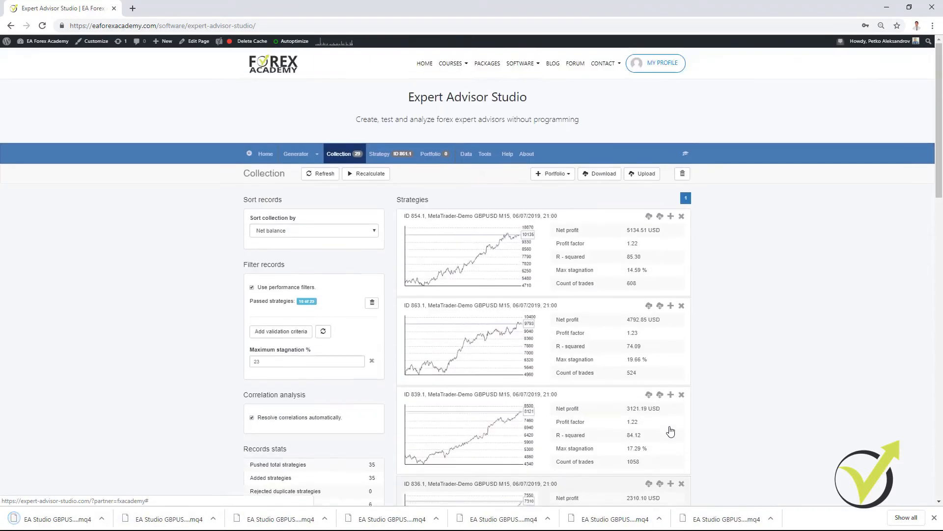
pyautogui.scroll(-1, 673, 430)
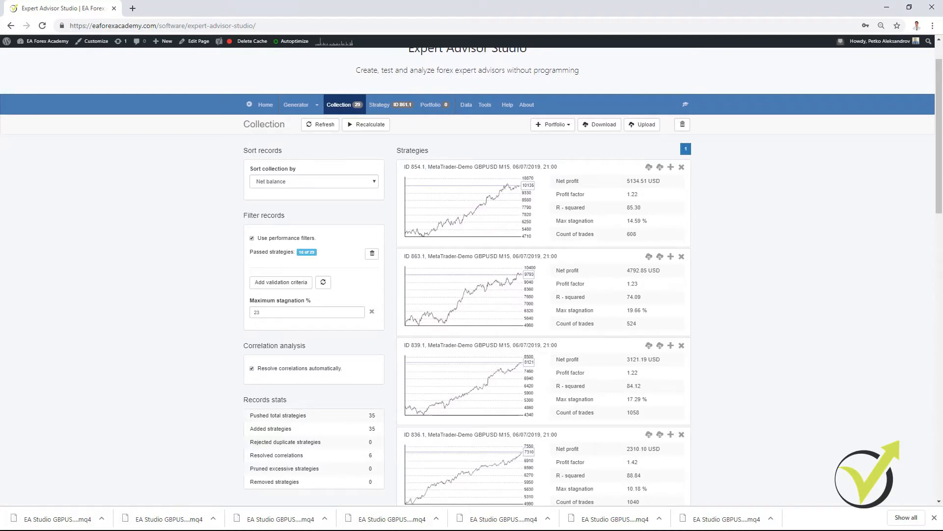
pyautogui.moveTo(941, 172); pyautogui.dragTo(419, 150)
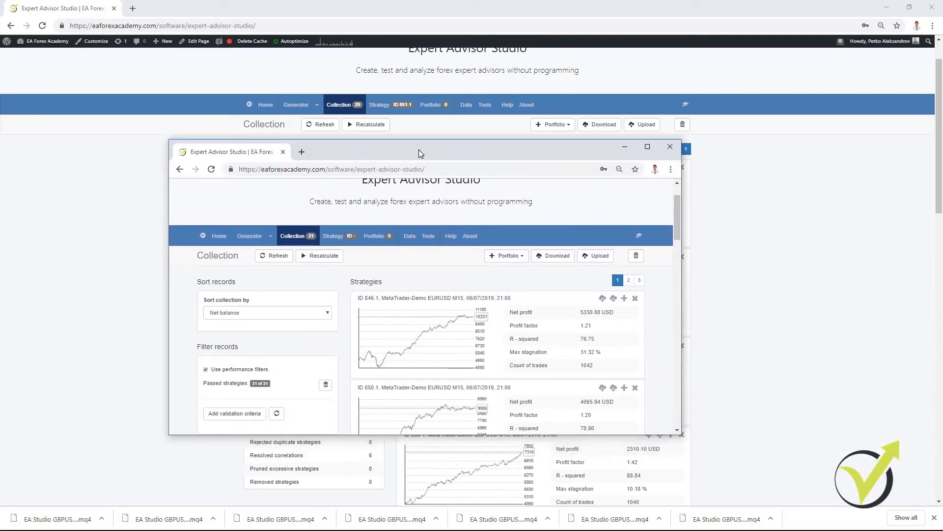
# - Maximize the EURUSD M15 collection window and add a maximum stagnation filter of 27 %
pyautogui.doubleClick(419, 150)
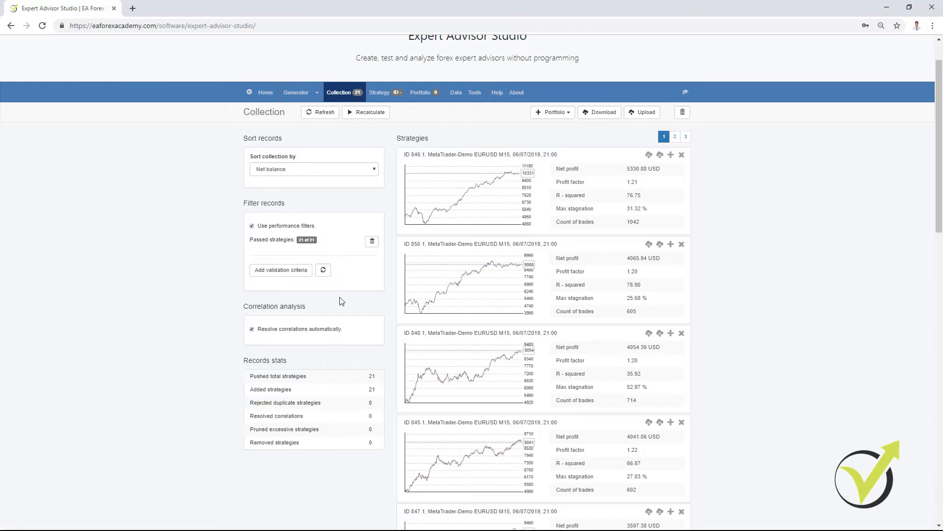
pyautogui.click(288, 275)
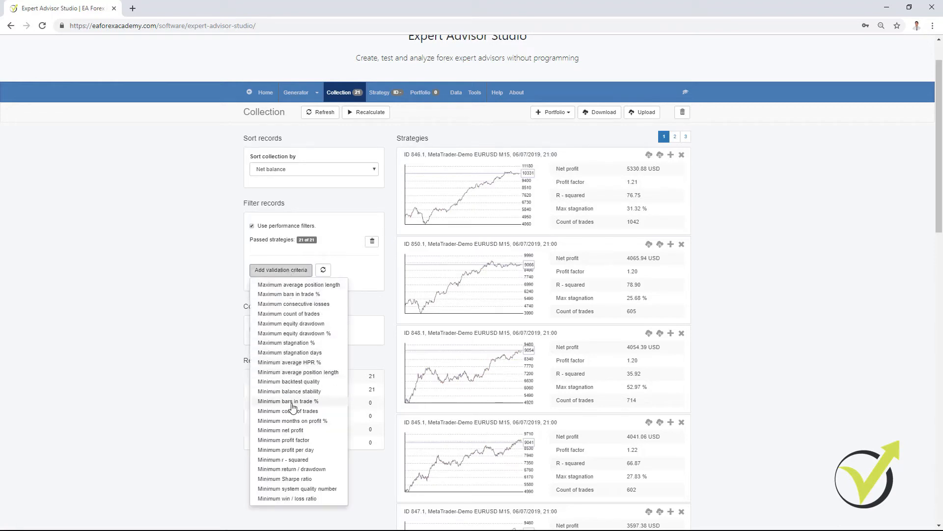
pyautogui.click(295, 342)
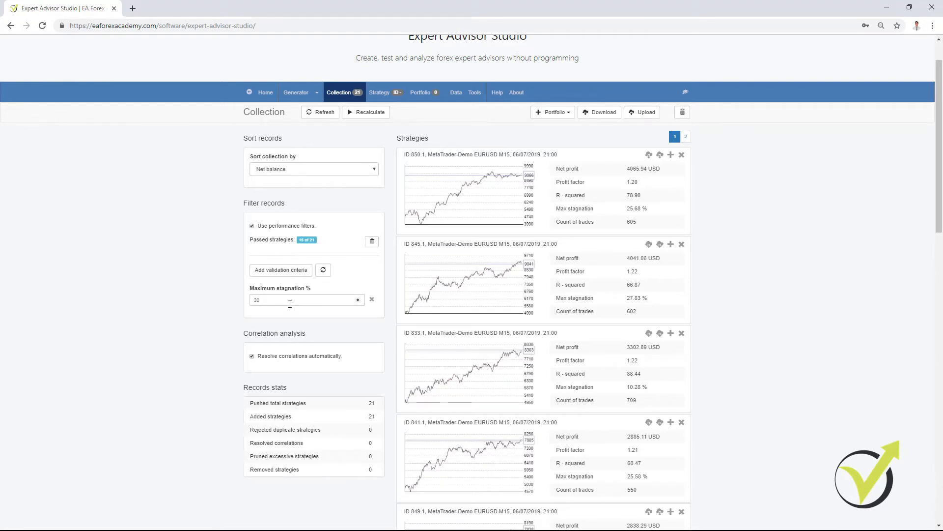
pyautogui.click(357, 301)
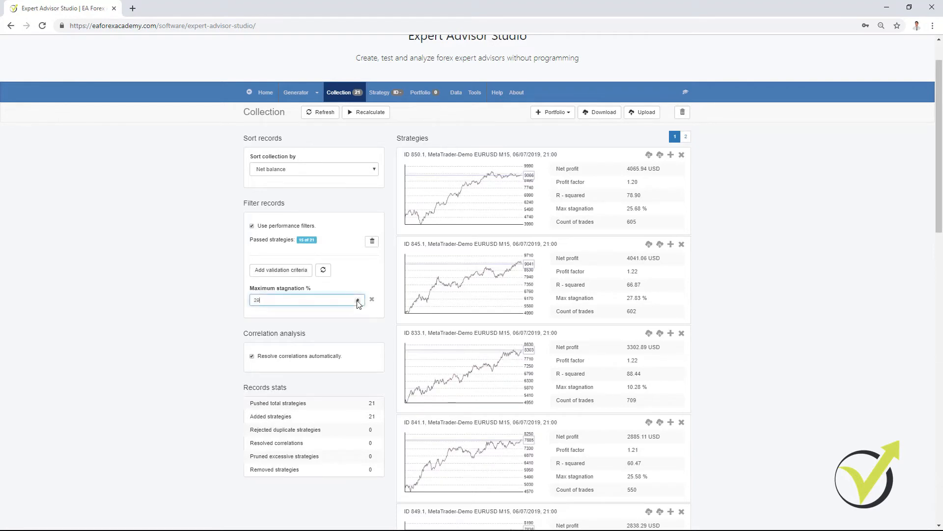
pyautogui.click(358, 302)
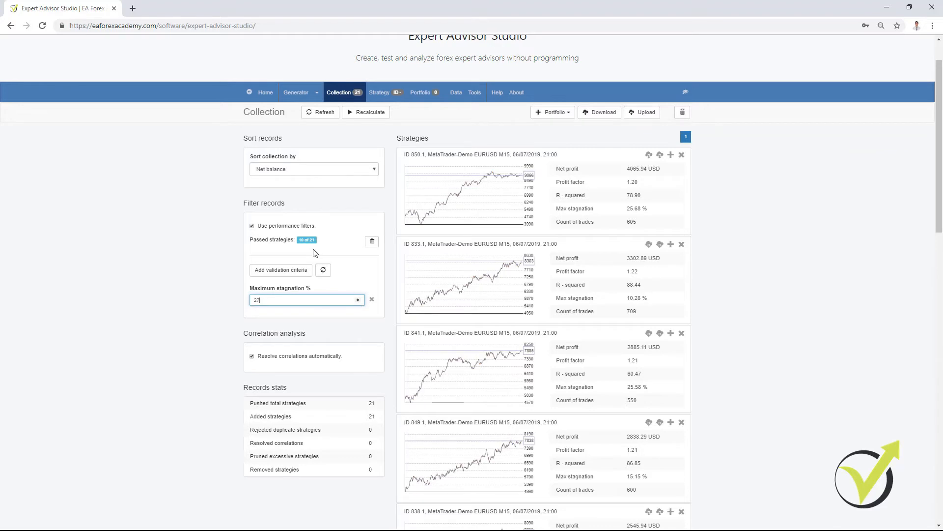
# - Download the MT4 Expert Advisor of every EURUSD strategy that passes the stagnation filter
pyautogui.scroll(-1, 659, 211)
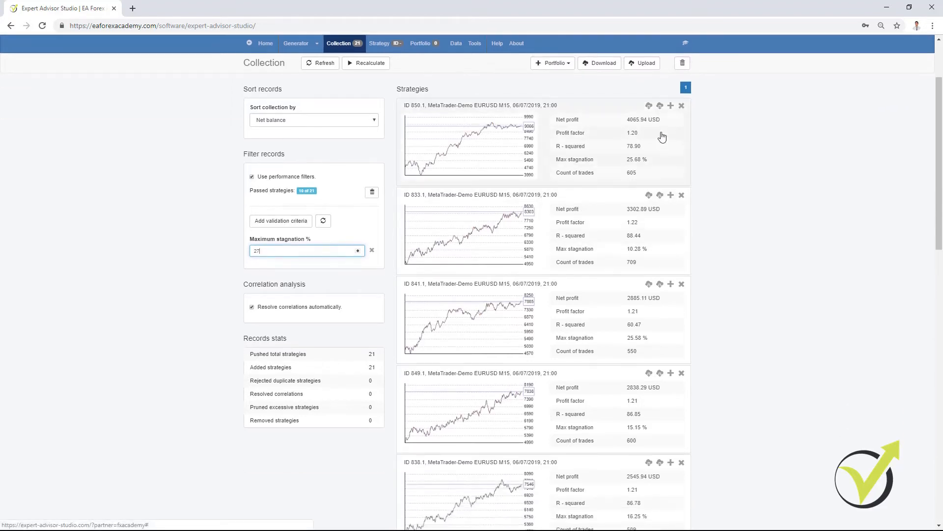
pyautogui.click(648, 105)
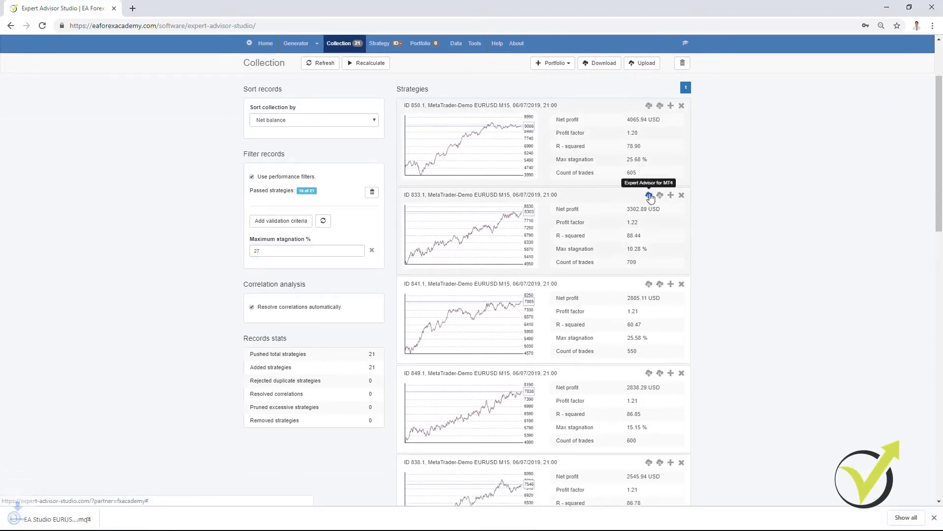
pyautogui.click(649, 196)
pyautogui.click(648, 284)
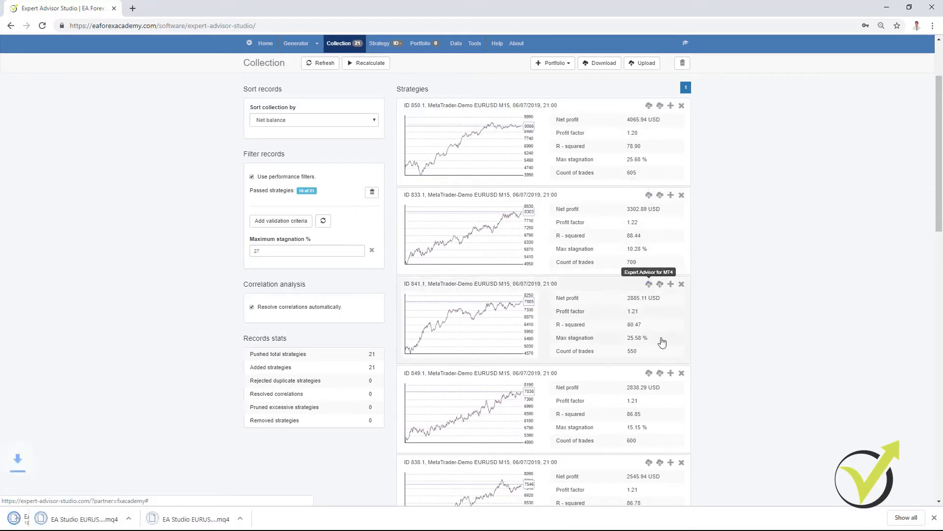
pyautogui.click(649, 375)
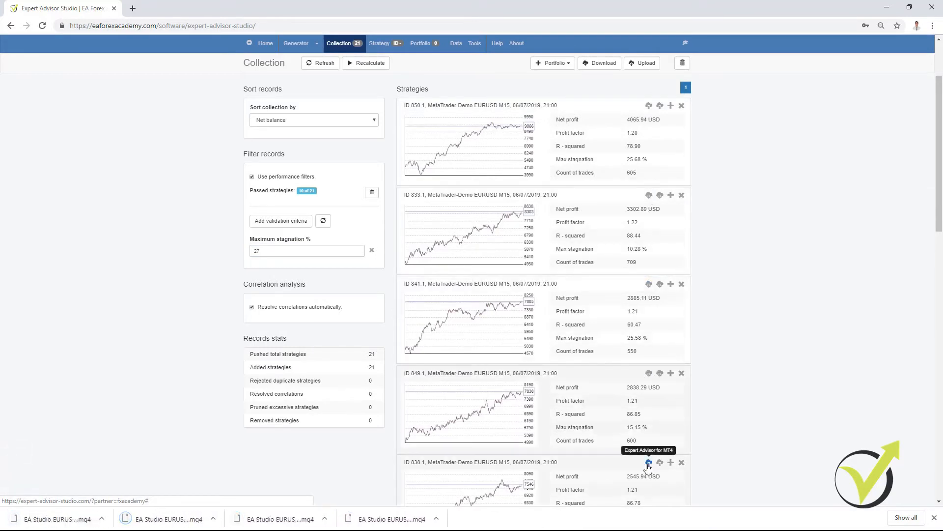
pyautogui.click(649, 464)
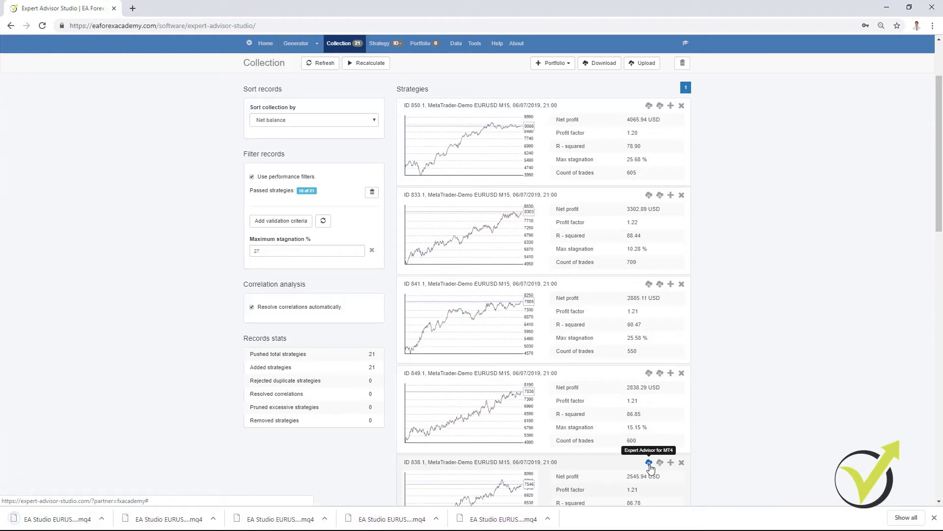
pyautogui.scroll(-8, 651, 468)
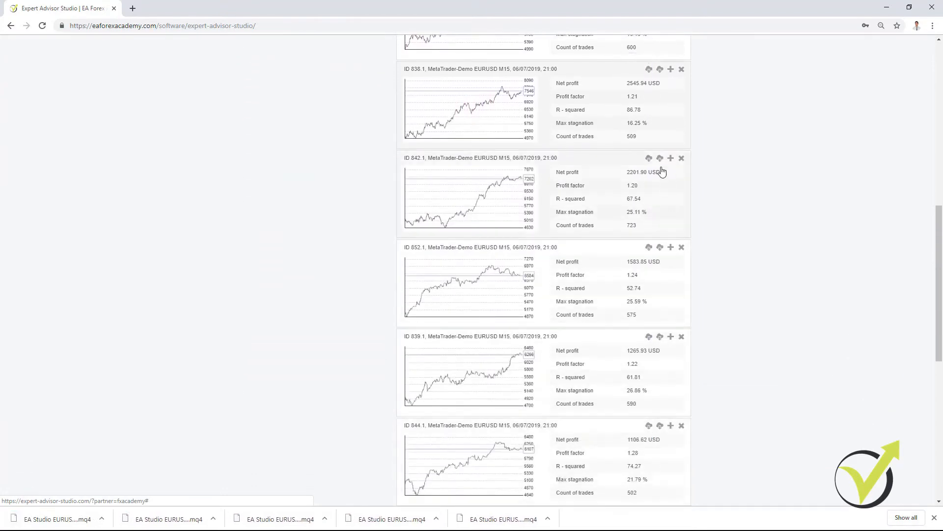
pyautogui.click(649, 158)
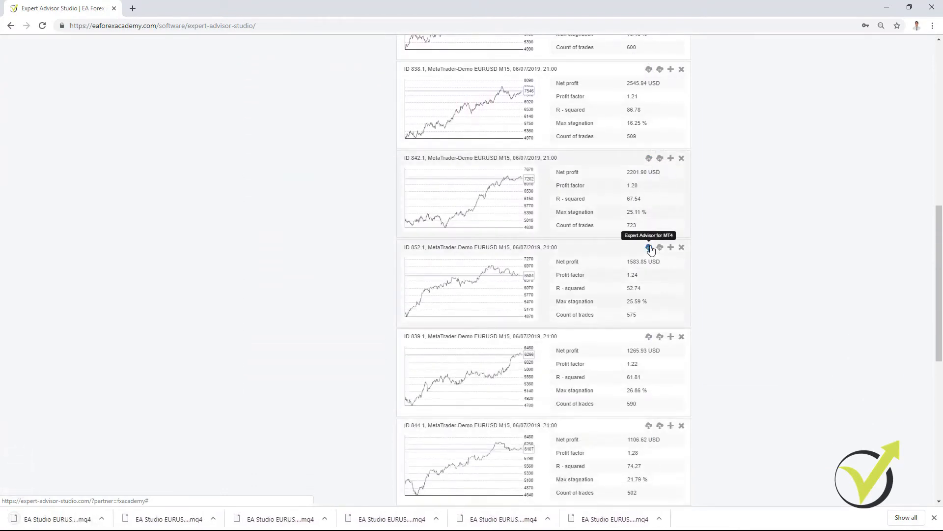
pyautogui.click(649, 248)
pyautogui.click(648, 337)
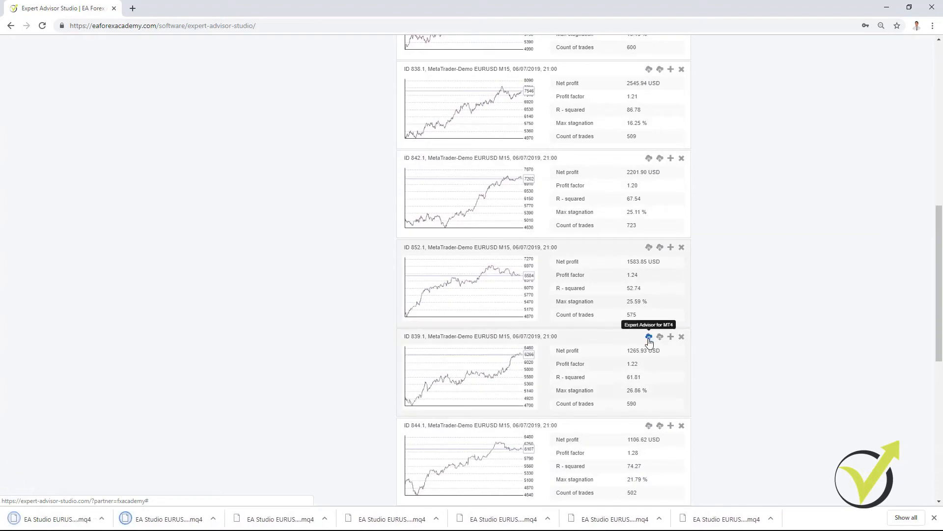
pyautogui.click(649, 427)
pyautogui.scroll(-3, 650, 442)
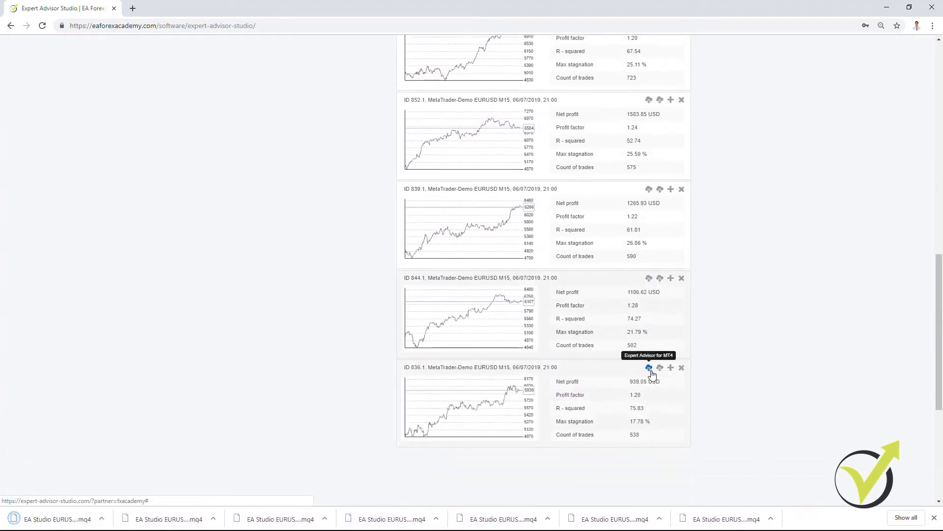
pyautogui.click(649, 369)
pyautogui.scroll(3, 636, 403)
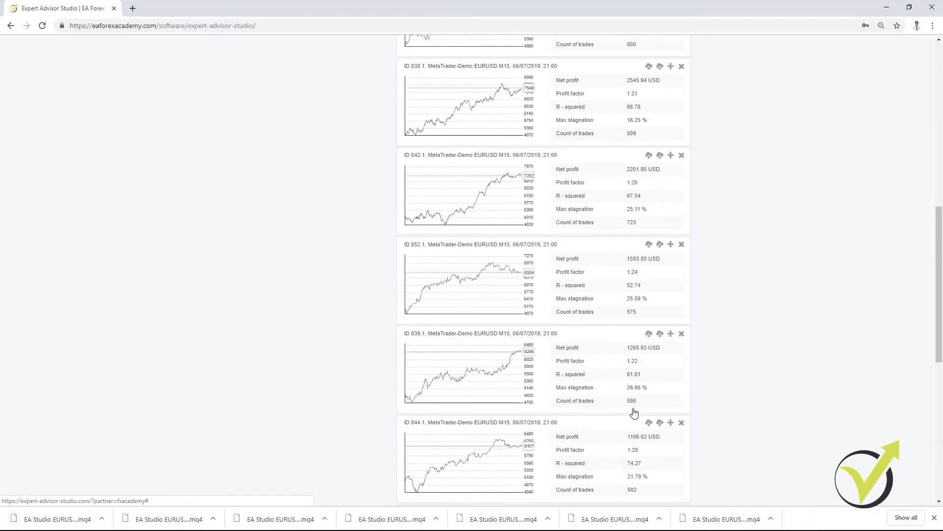
pyautogui.scroll(6, 634, 413)
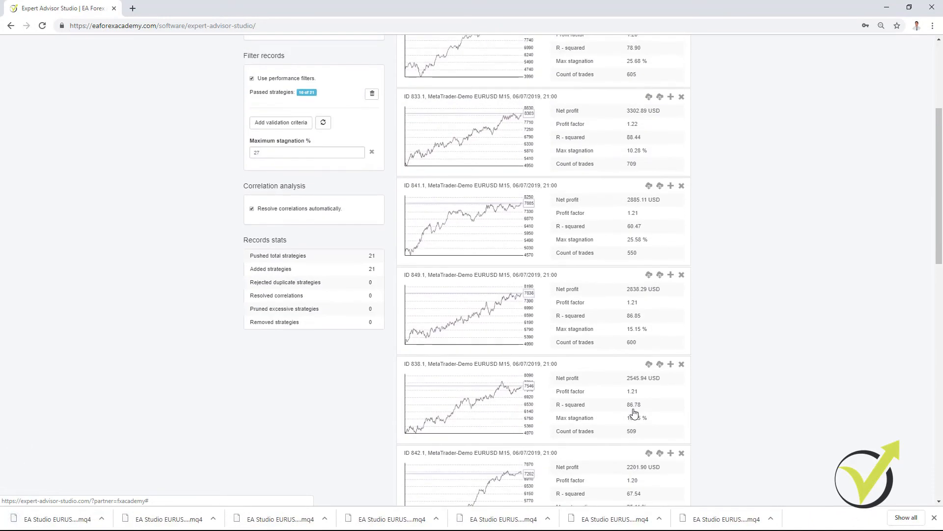
pyautogui.scroll(3, 634, 413)
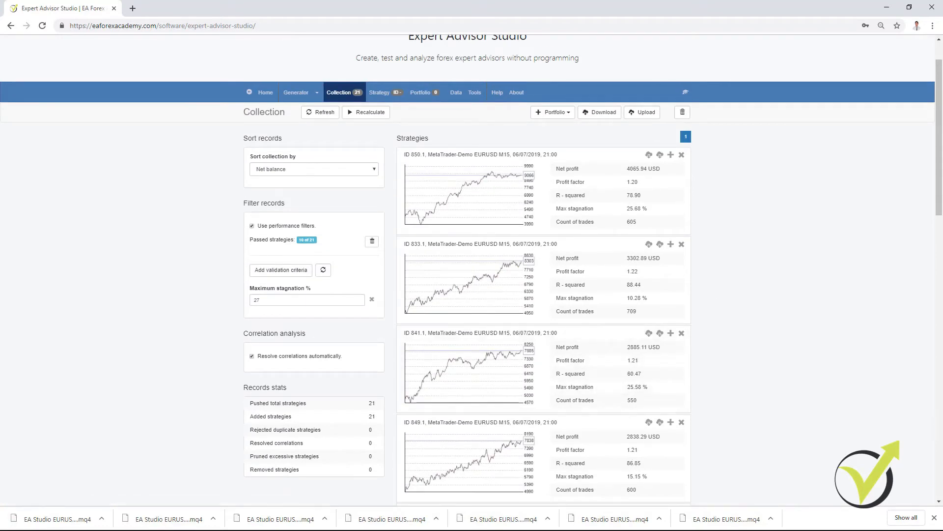
# - Bring the browser window with the EURGBP M15 collection to the front and maximize it
pyautogui.moveTo(942, 34); pyautogui.dragTo(425, 39)
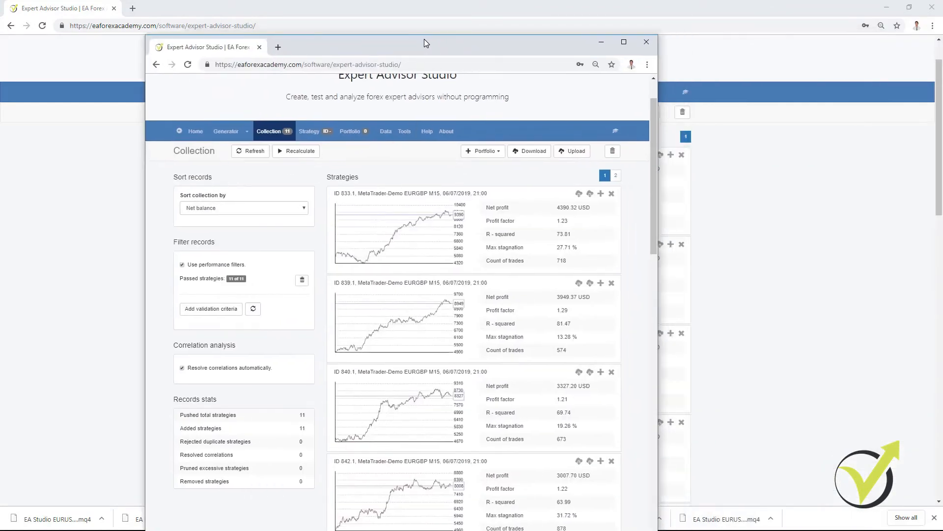
pyautogui.doubleClick(425, 42)
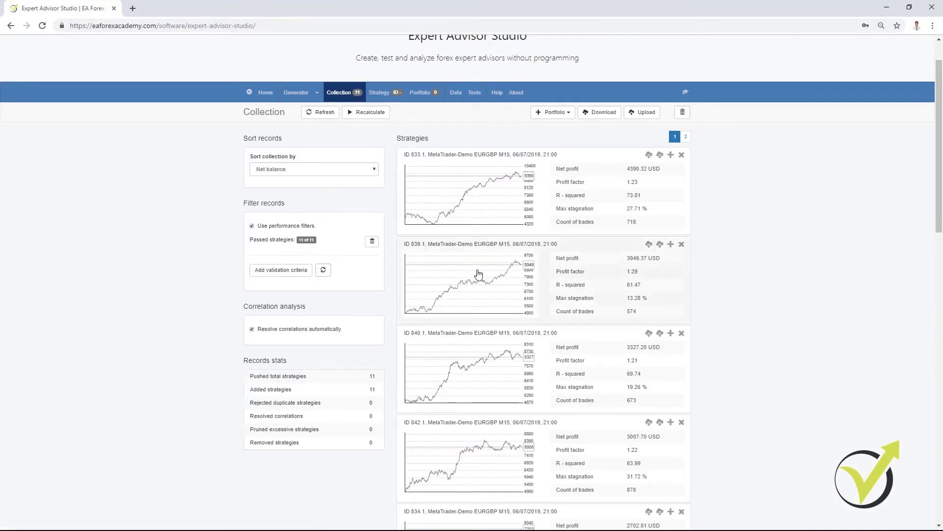
# - Review the equity curves and stagnation of the EURGBP strategies on both pages of the collection
pyautogui.click(687, 139)
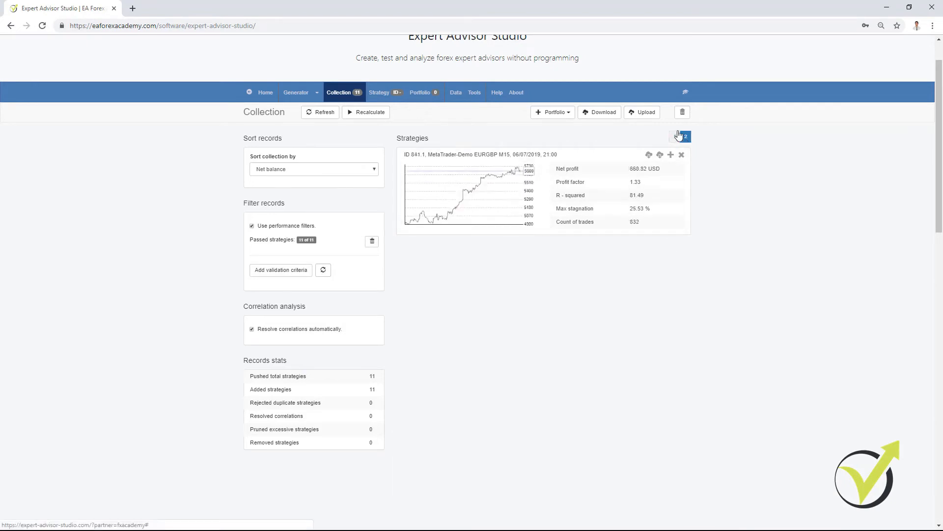
pyautogui.click(675, 136)
pyautogui.scroll(-12, 727, 261)
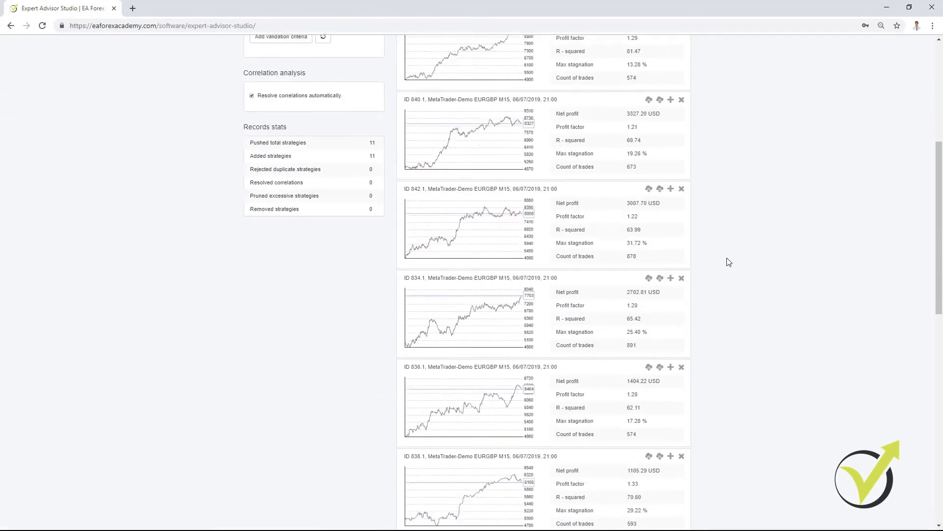
pyautogui.scroll(-2, 729, 262)
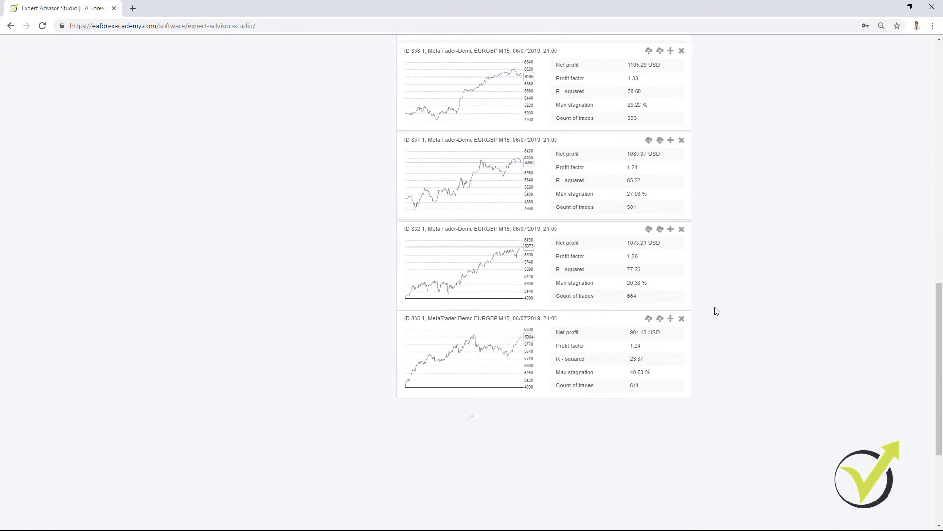
pyautogui.scroll(5, 716, 311)
pyautogui.scroll(6, 707, 334)
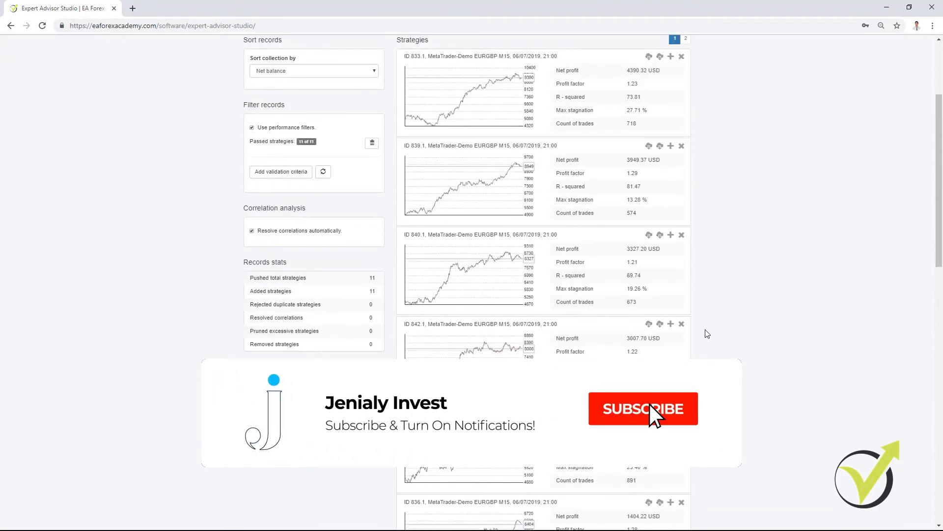
pyautogui.scroll(3, 706, 332)
pyautogui.click(686, 185)
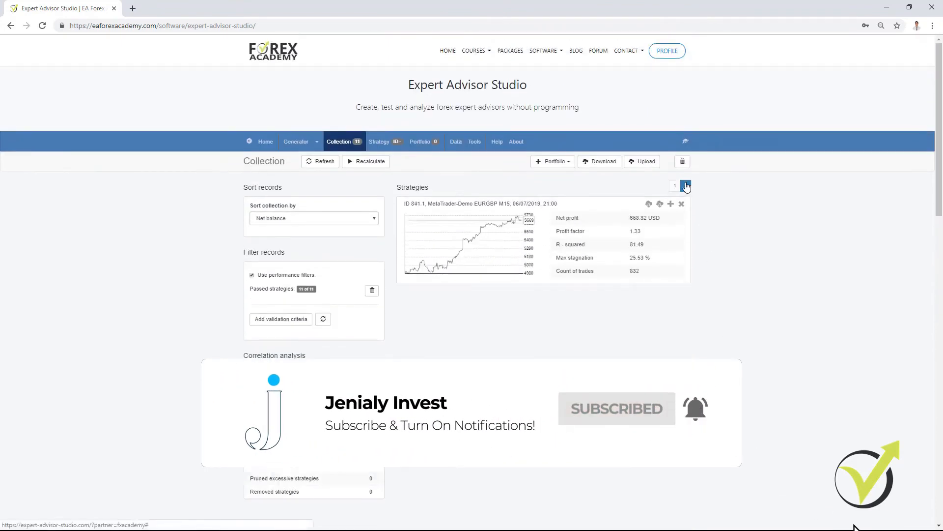
pyautogui.click(674, 186)
# - Remove strategy ID 835.1, the one with 40.73 % maximum stagnation, from the EURGBP collection
pyautogui.scroll(-9, 653, 312)
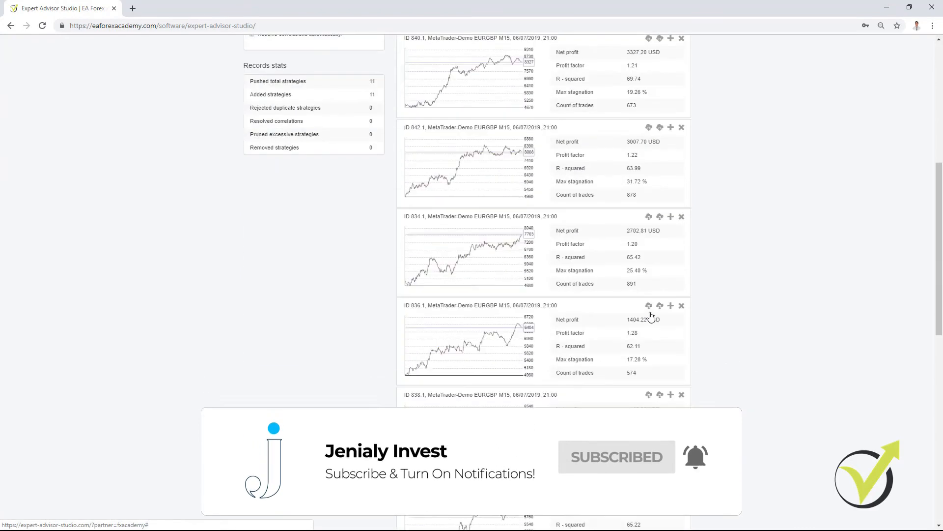
pyautogui.scroll(-5, 651, 316)
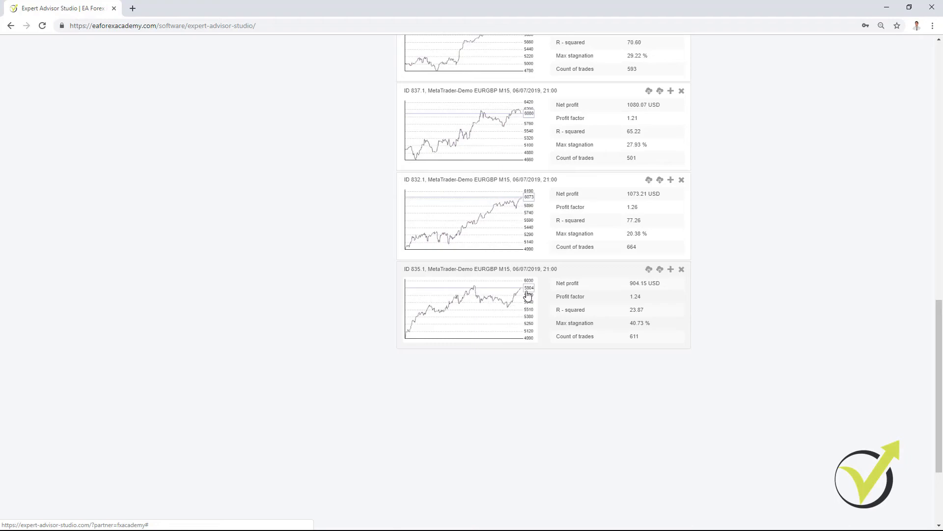
pyautogui.click(682, 270)
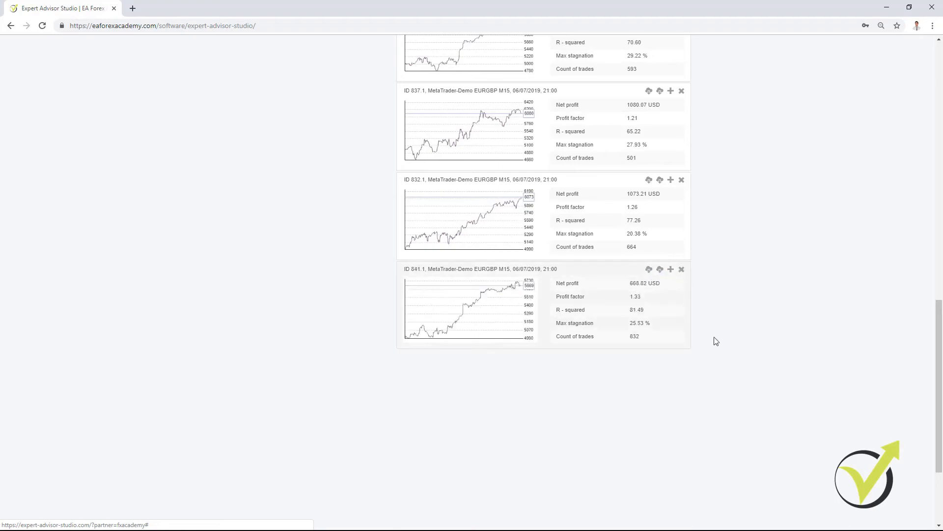
# - Download the MT4 Expert Advisor of each of the strategies left in the EURGBP collection
pyautogui.scroll(15, 715, 341)
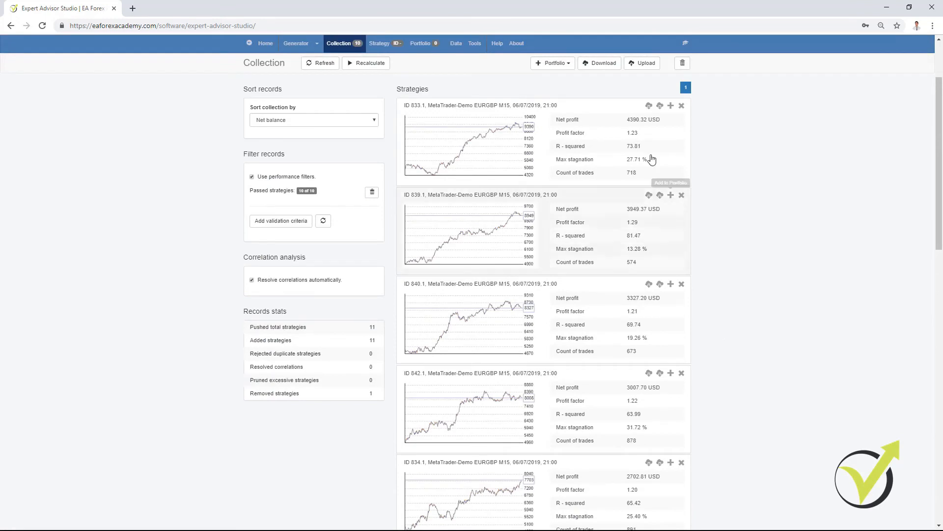
pyautogui.click(649, 106)
pyautogui.click(650, 195)
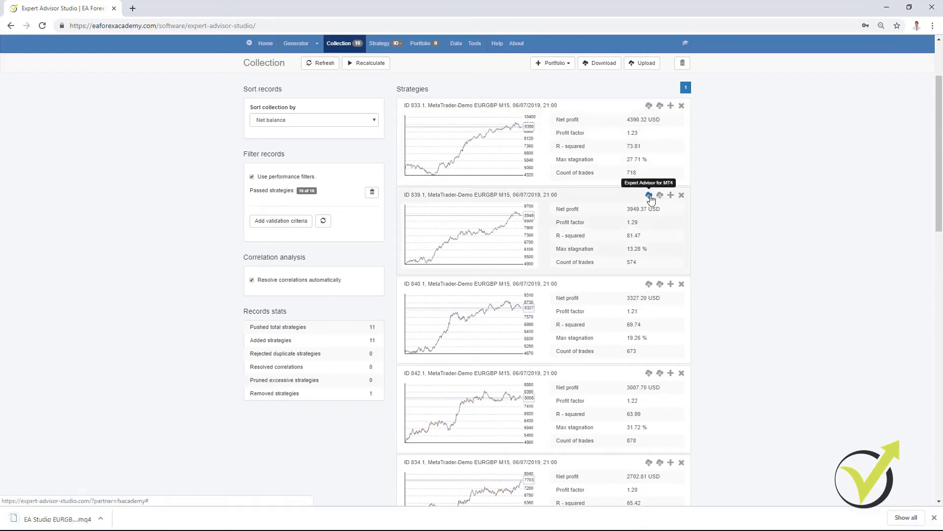
pyautogui.click(650, 285)
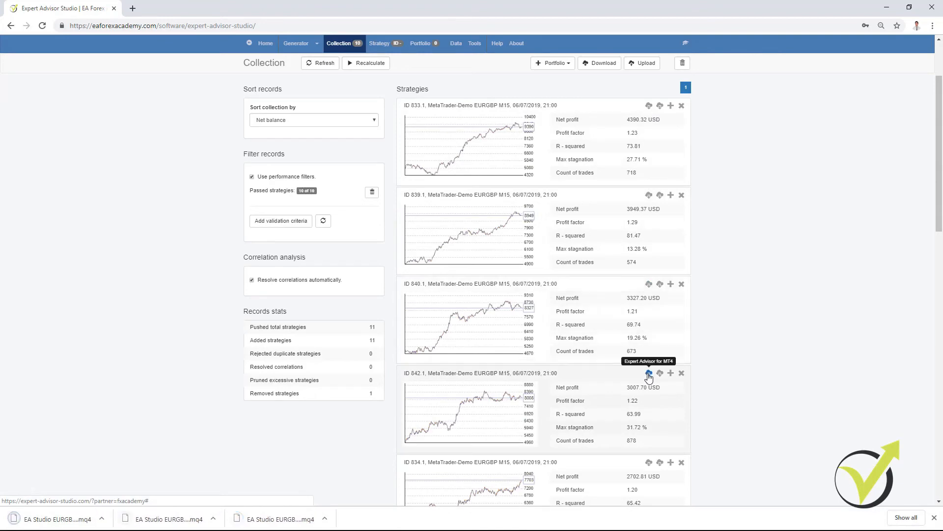
pyautogui.click(649, 373)
pyautogui.click(650, 463)
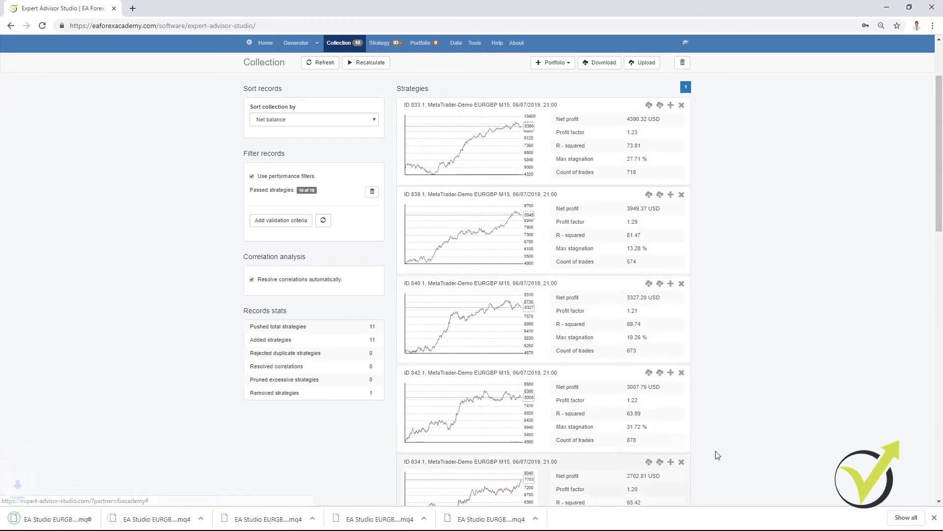
pyautogui.scroll(-9, 716, 450)
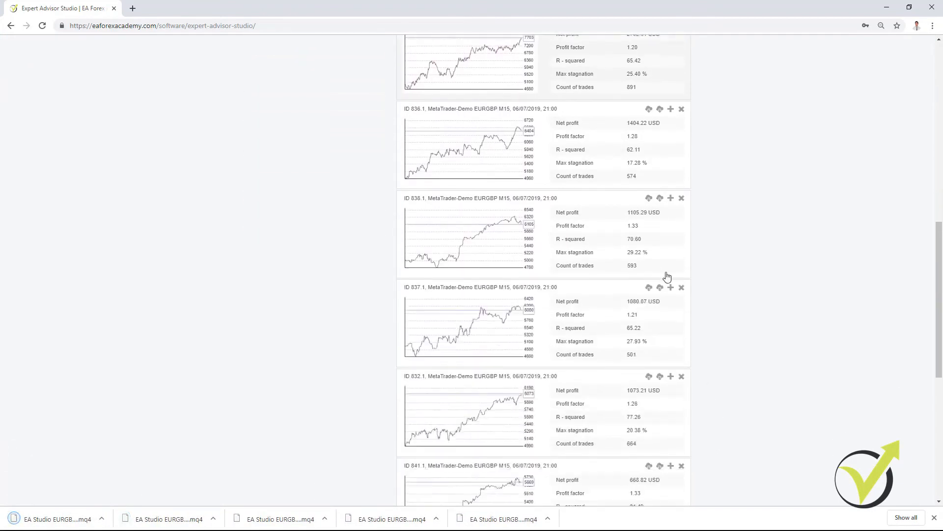
pyautogui.click(648, 109)
pyautogui.click(648, 198)
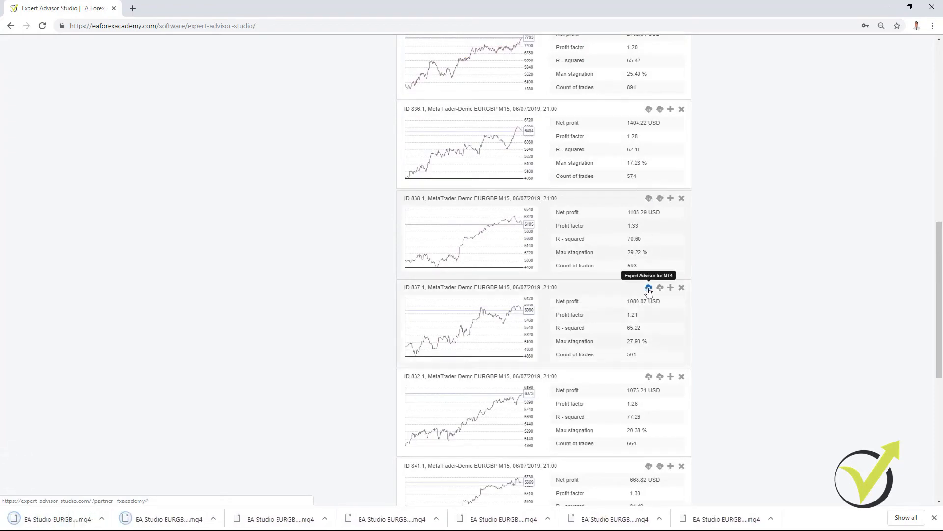
pyautogui.click(648, 287)
pyautogui.click(649, 377)
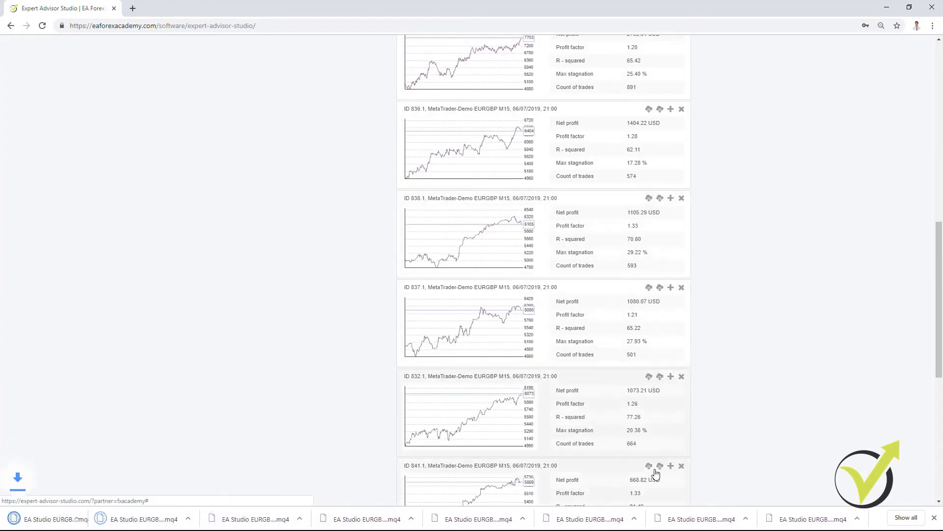
pyautogui.click(649, 466)
pyautogui.scroll(-5, 693, 457)
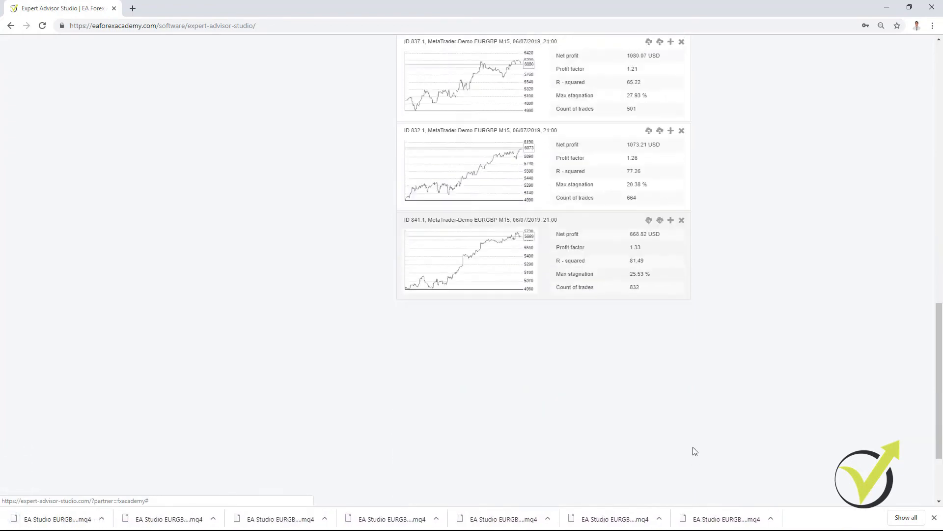
pyautogui.scroll(6, 736, 408)
pyautogui.scroll(9, 736, 408)
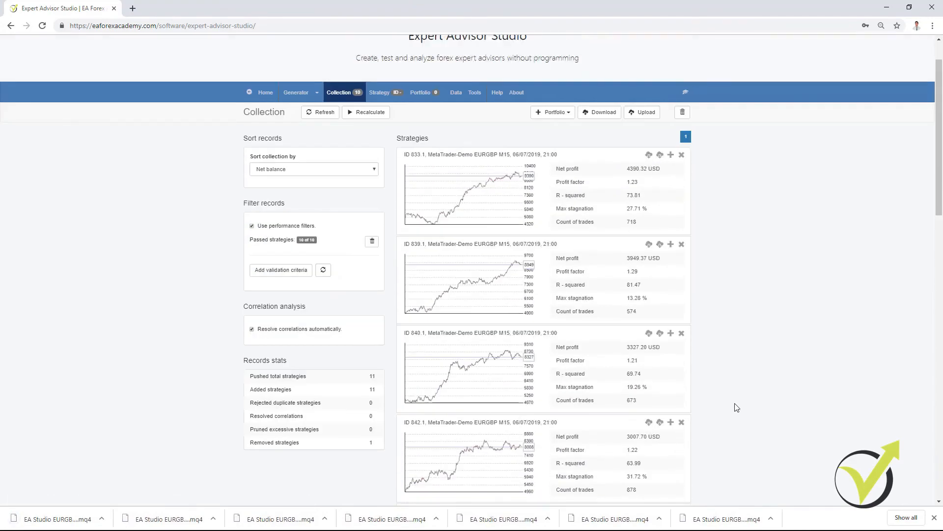